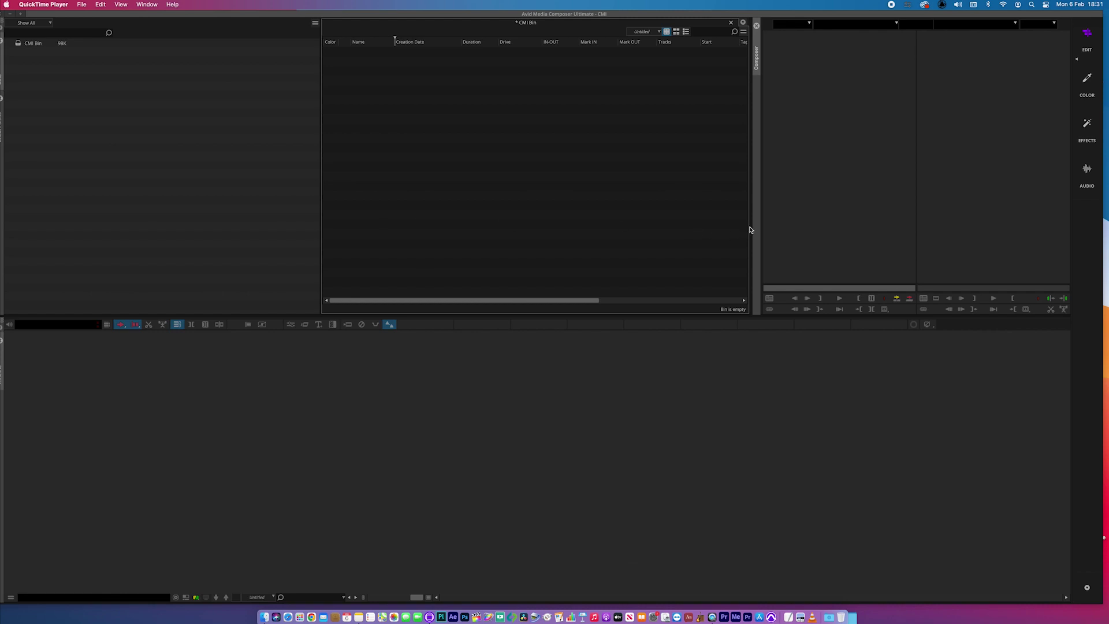
Step: Widen the CMI Bin and monitor panes, then select the CMI Bin
click(321, 228)
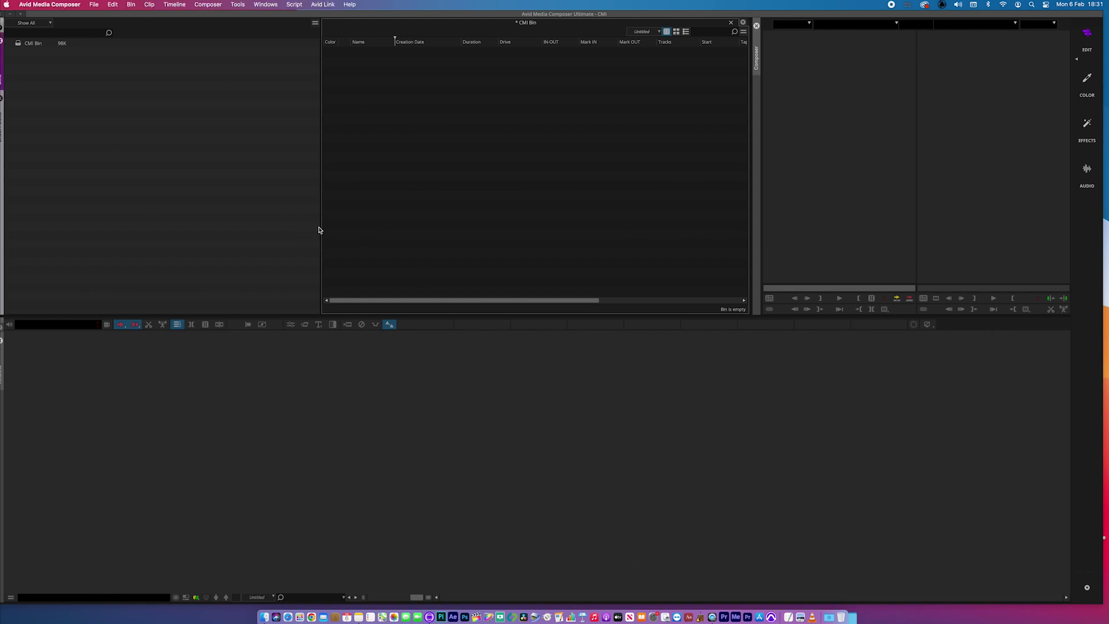
drag(321, 227, 205, 228)
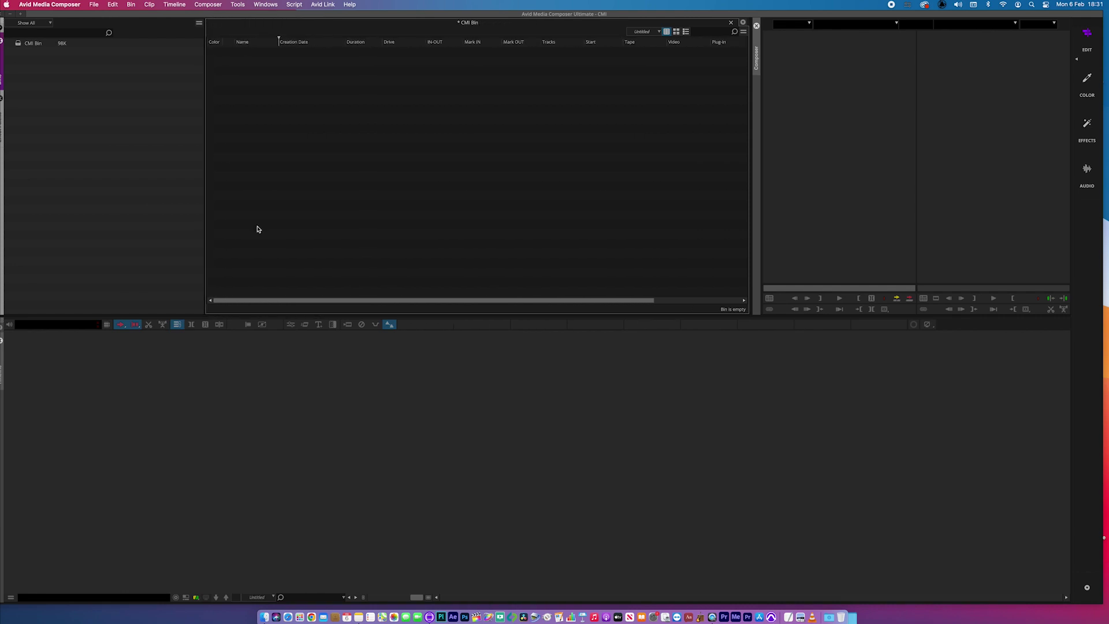
drag(748, 222, 221, 218)
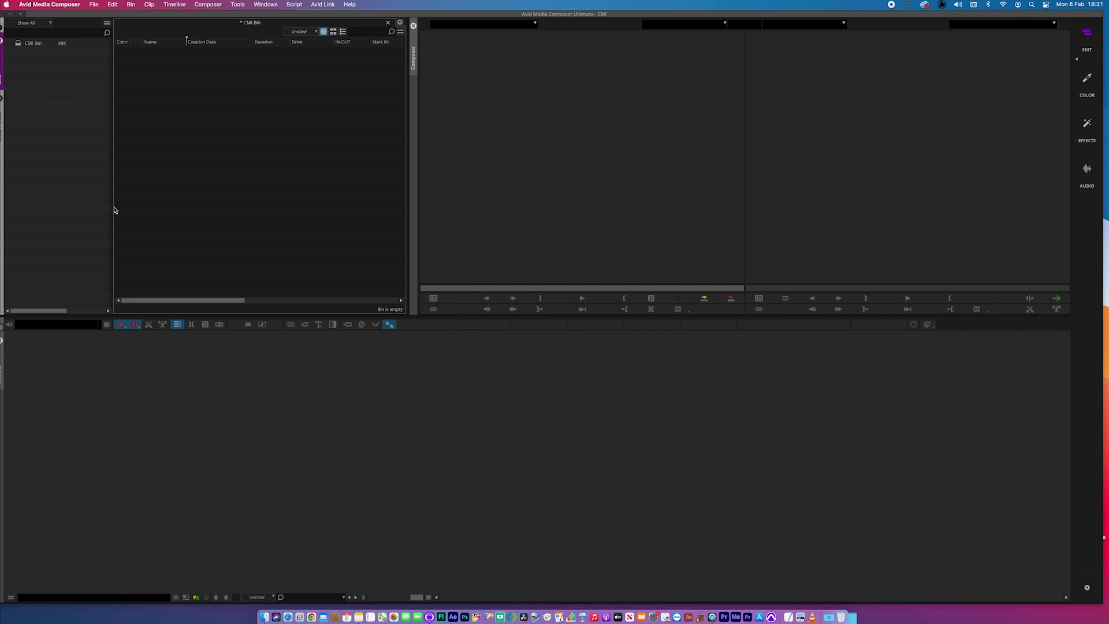
click(18, 46)
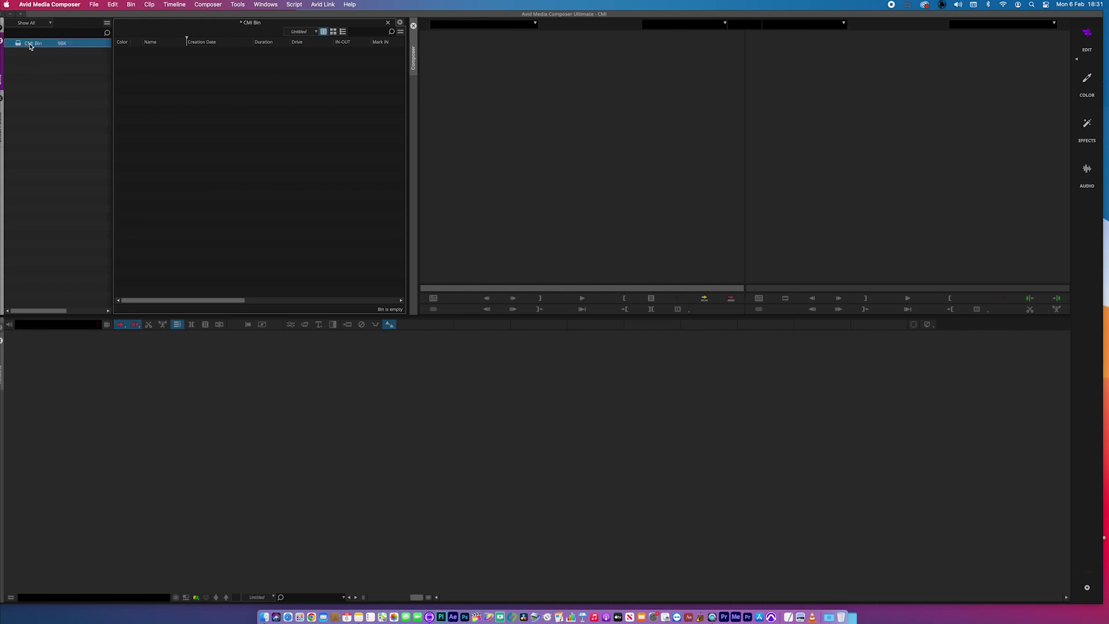
click(168, 86)
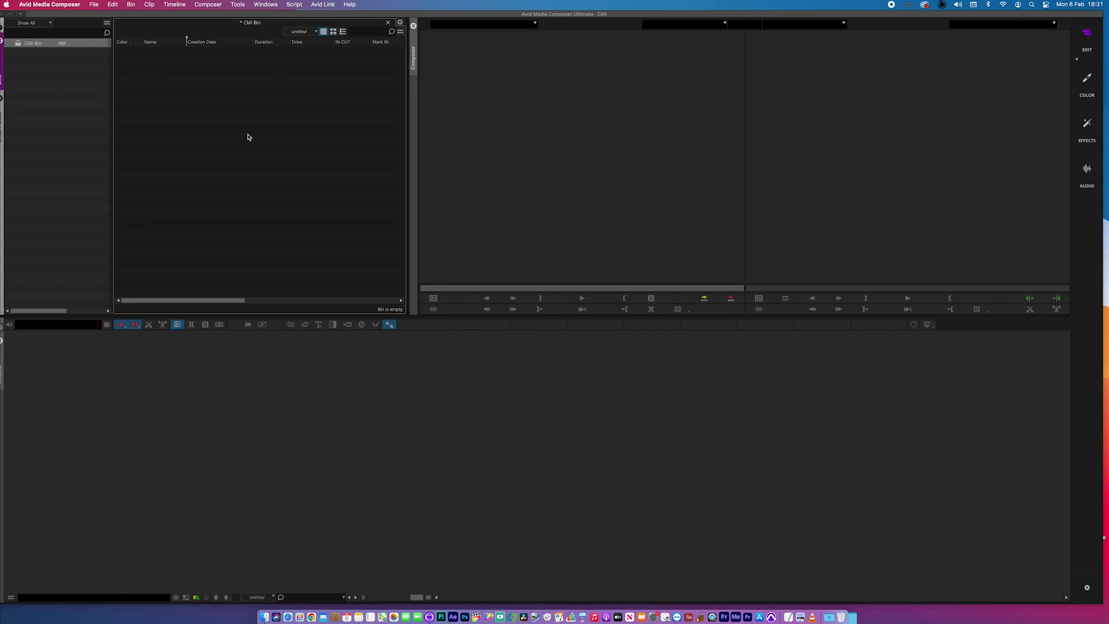
Step: Create a new sequence in the CMI Bin named TITLER+ and load it in the timeline
right_click(185, 106)
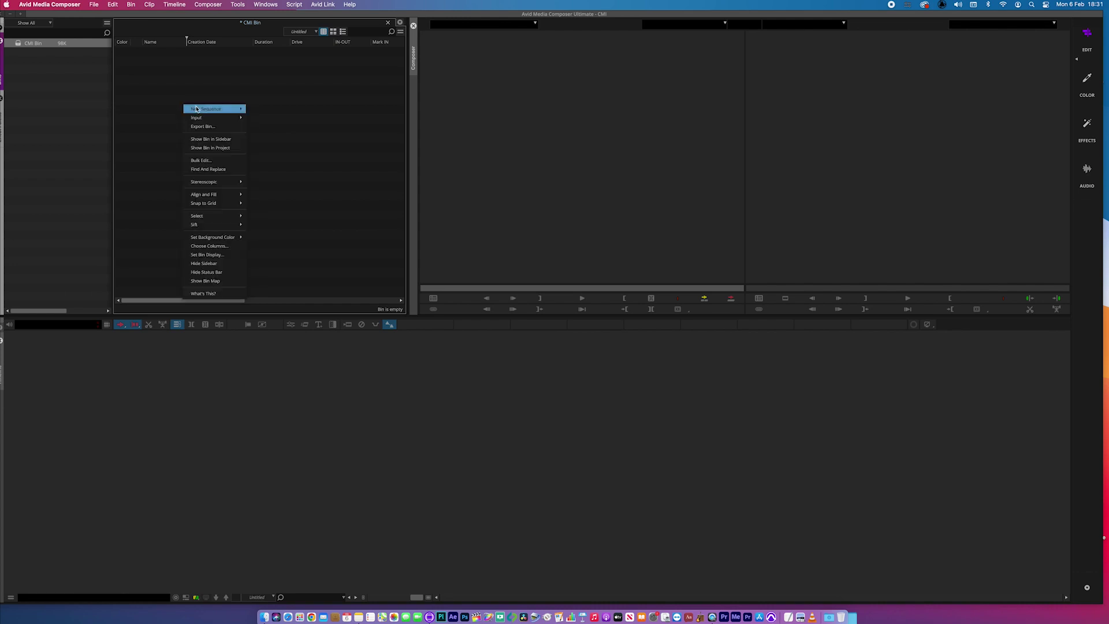
click(257, 109)
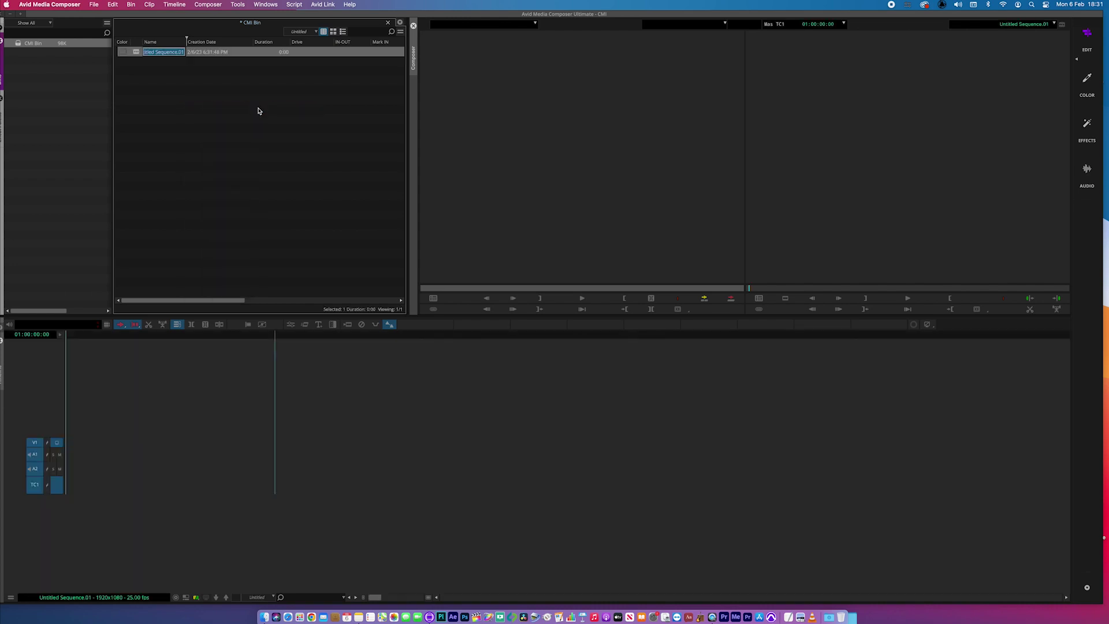
text(Ti)
key(Return)
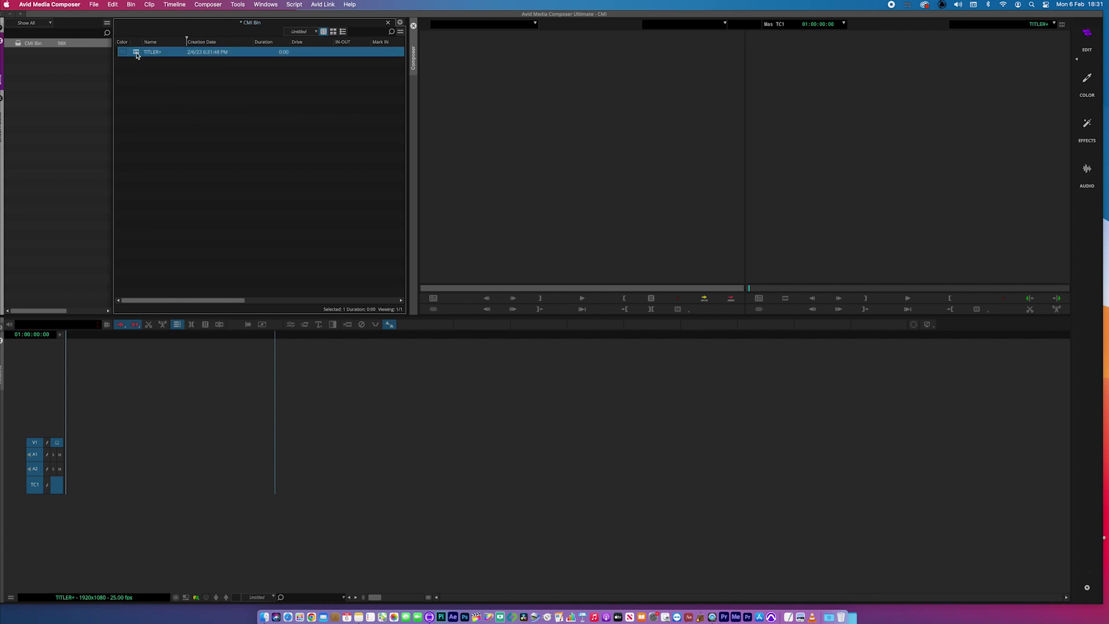
click(61, 462)
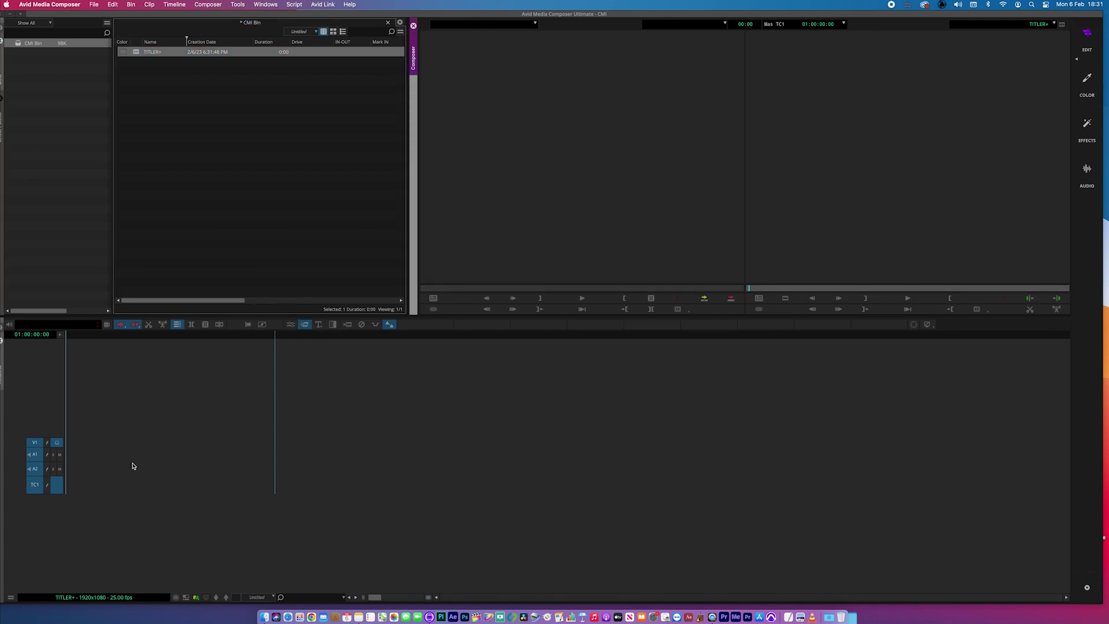
click(214, 491)
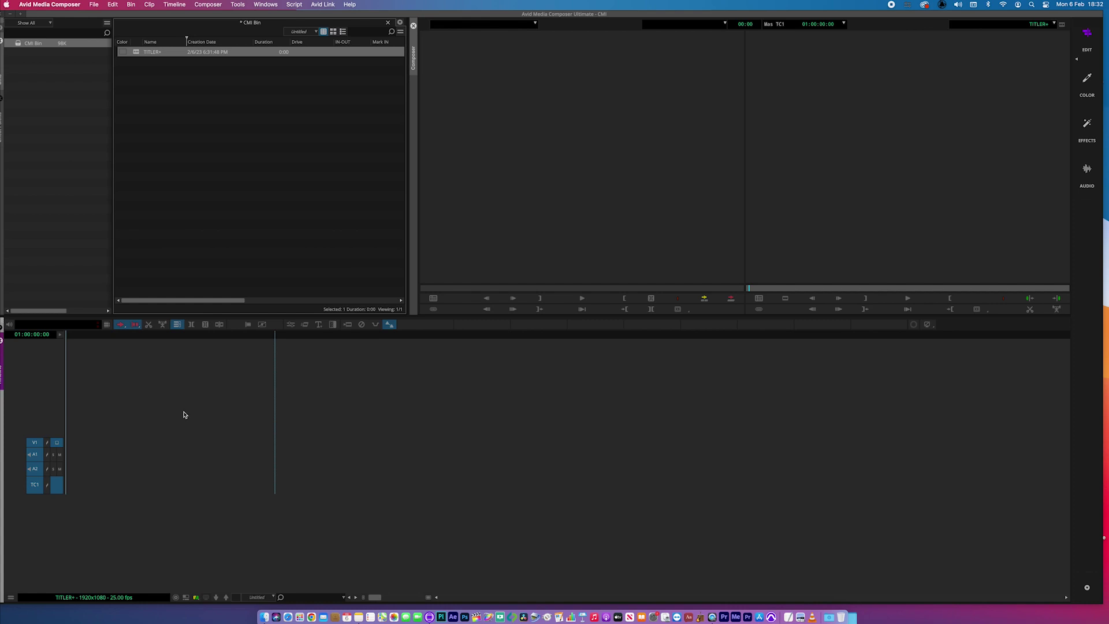
Step: Open the Source Browser at Macintosh HD's Avid Media Composer folder, enlarged with a wider Name column
right_click(177, 132)
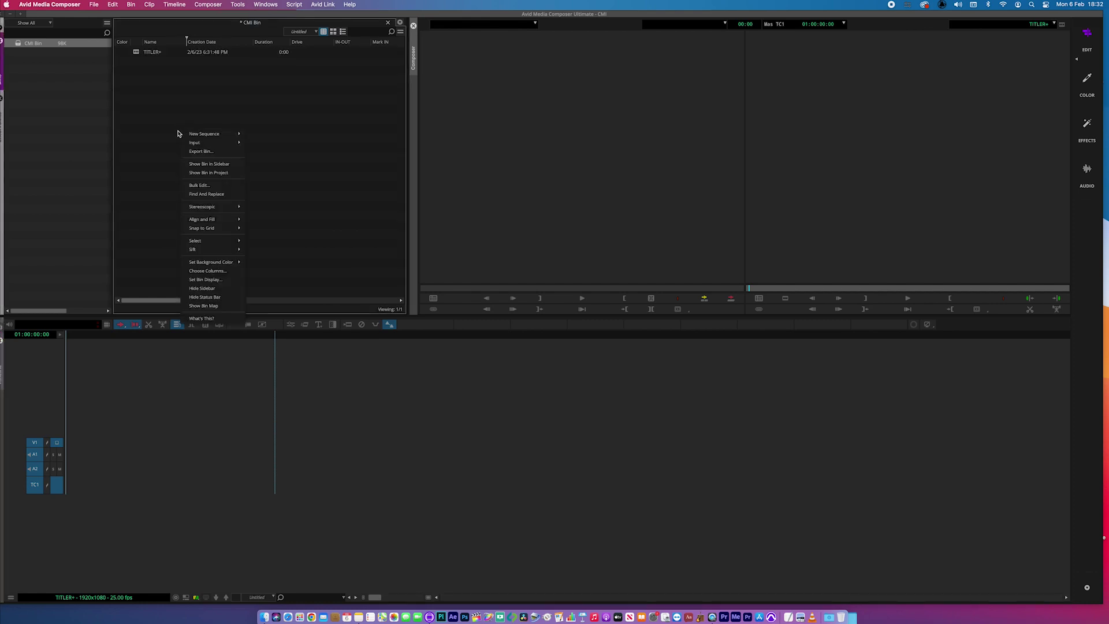
click(271, 148)
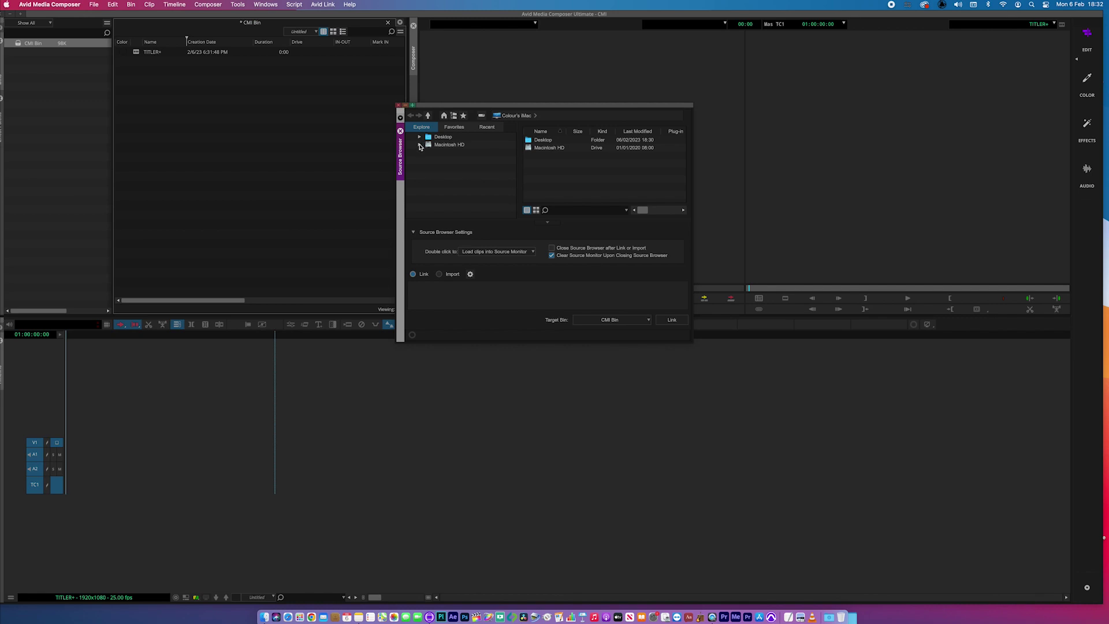
click(419, 145)
click(419, 145)
click(420, 145)
click(428, 152)
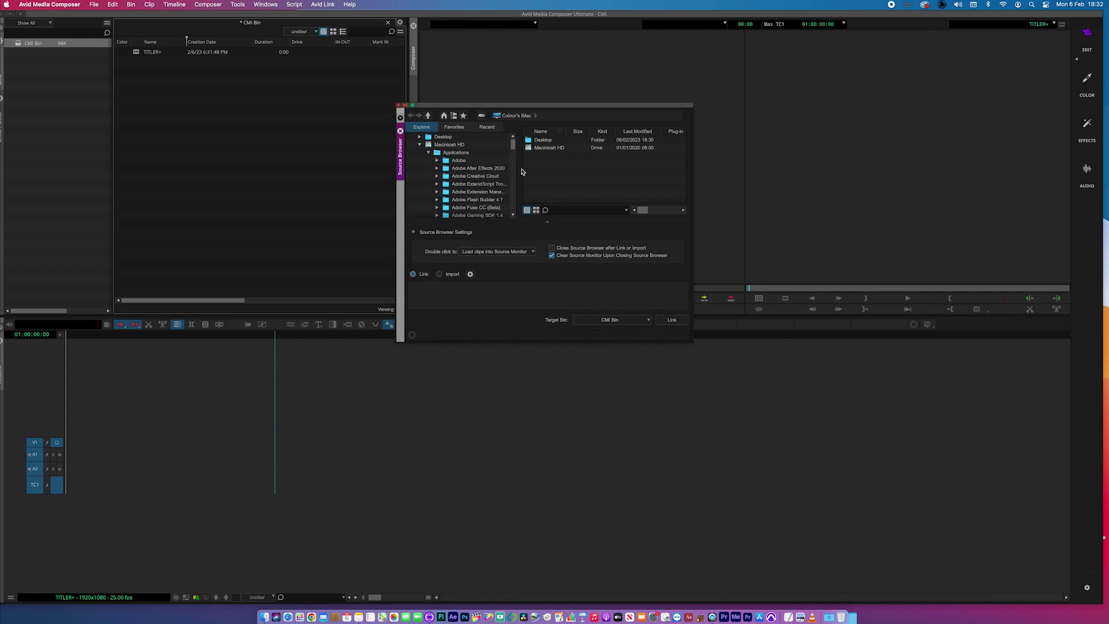
drag(514, 149, 514, 157)
scroll(493, 180, down, 5)
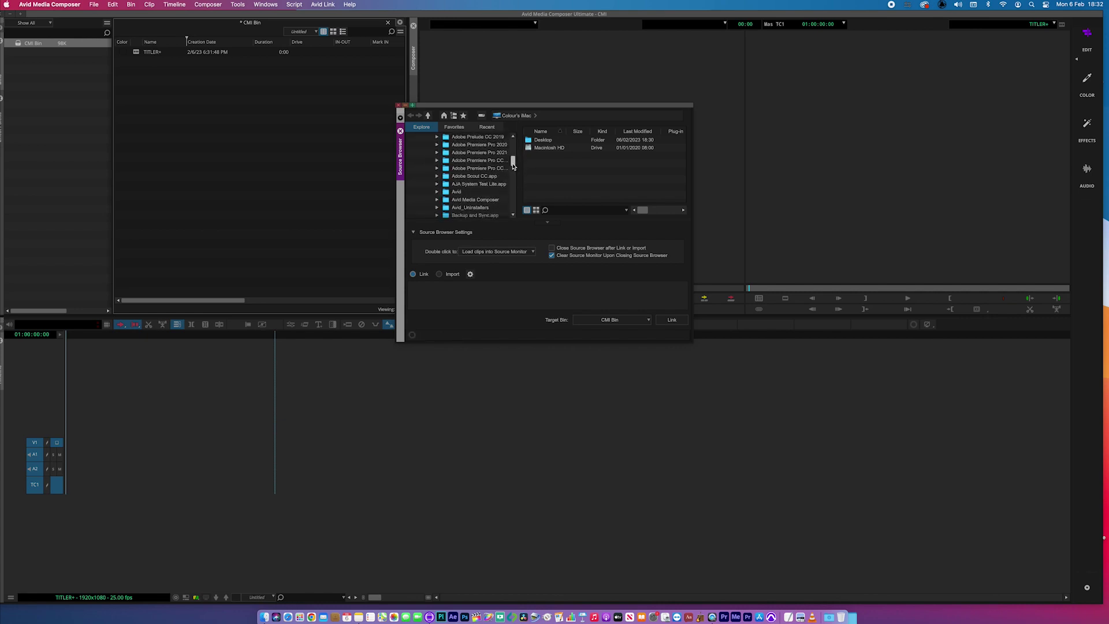
click(482, 192)
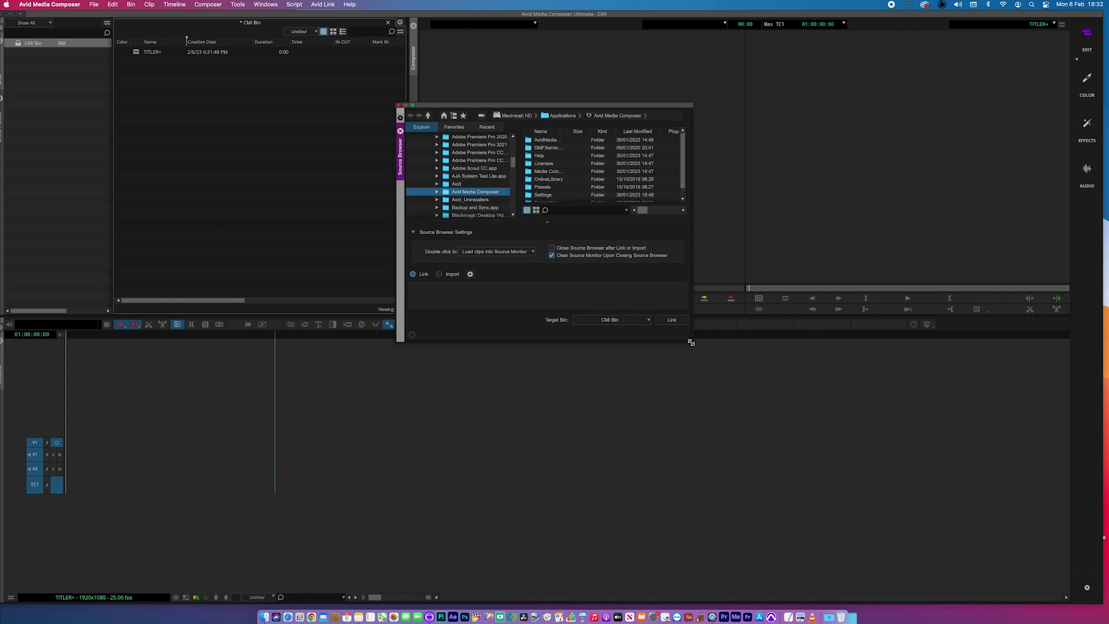
drag(691, 341, 913, 473)
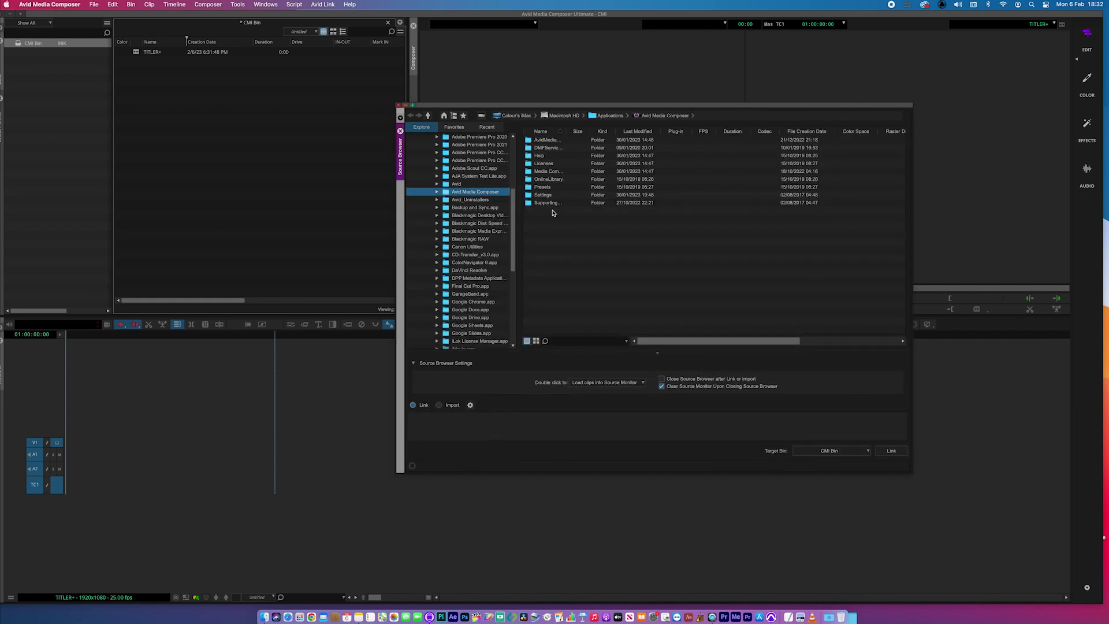
click(570, 132)
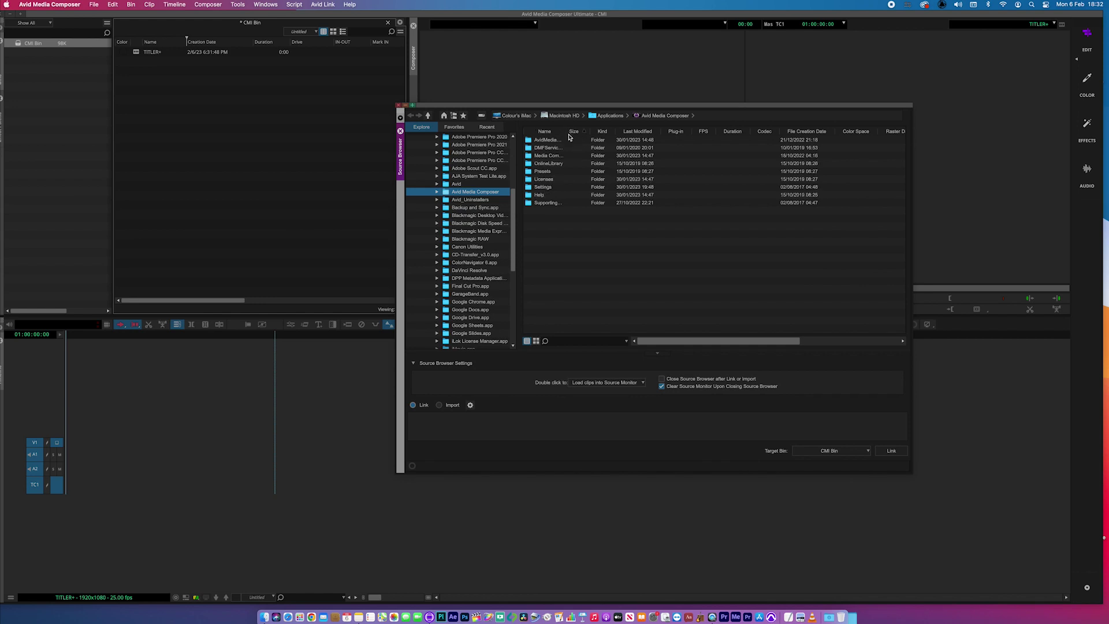
drag(567, 131, 622, 132)
Step: Import SMPTE_Bars219-2002.tif from SupportingFiles/Test_Patterns/HD_1080 into the CMI Bin
click(535, 203)
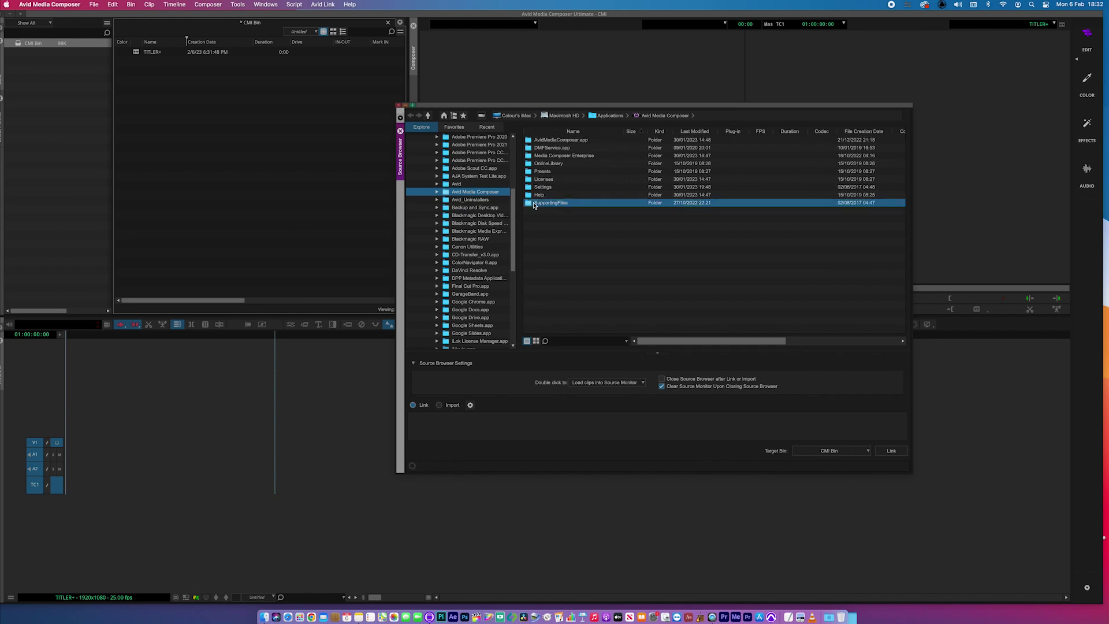
double_click(535, 204)
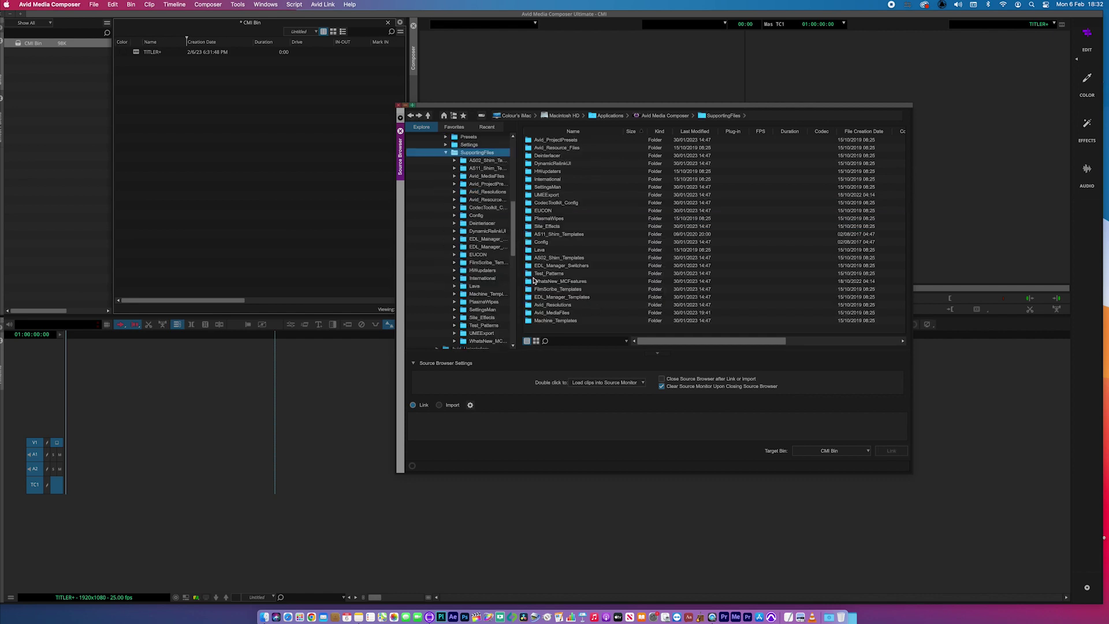
double_click(531, 274)
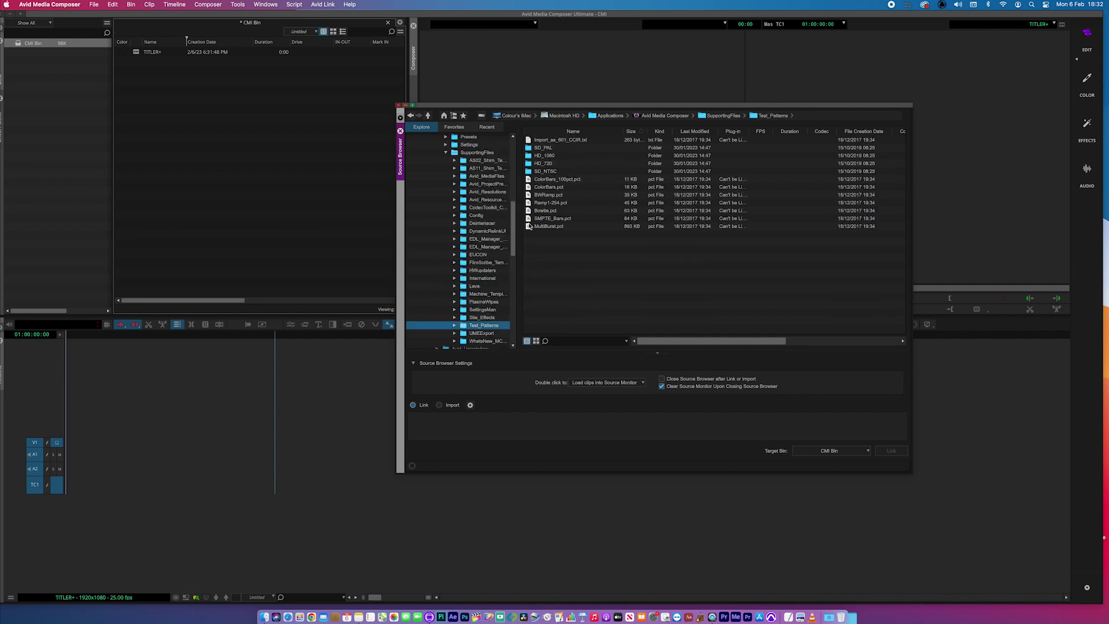
double_click(535, 156)
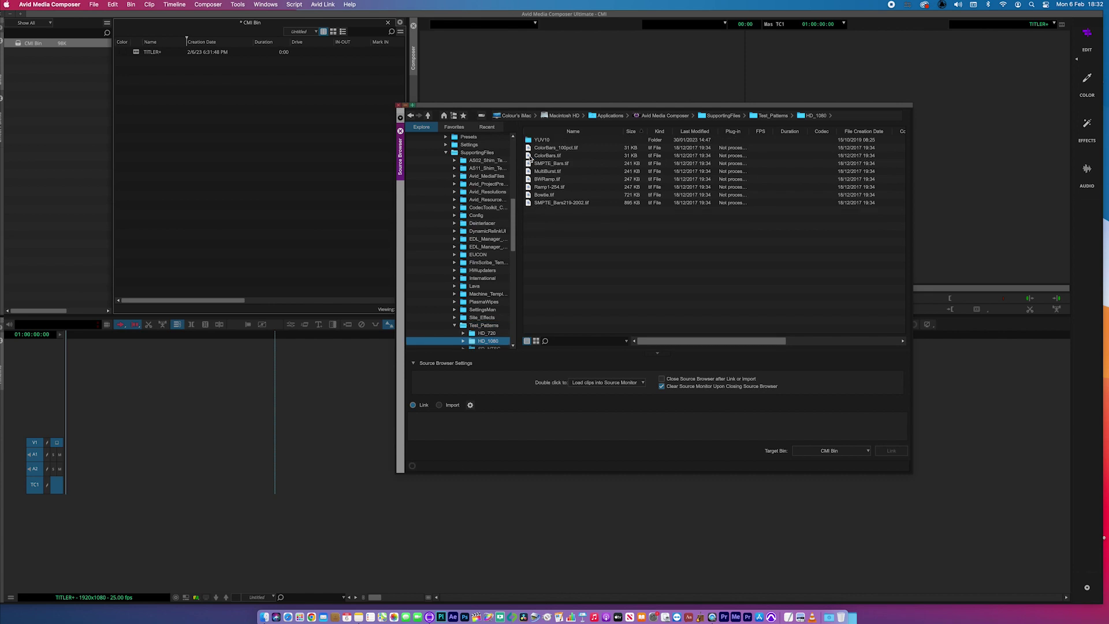
click(527, 203)
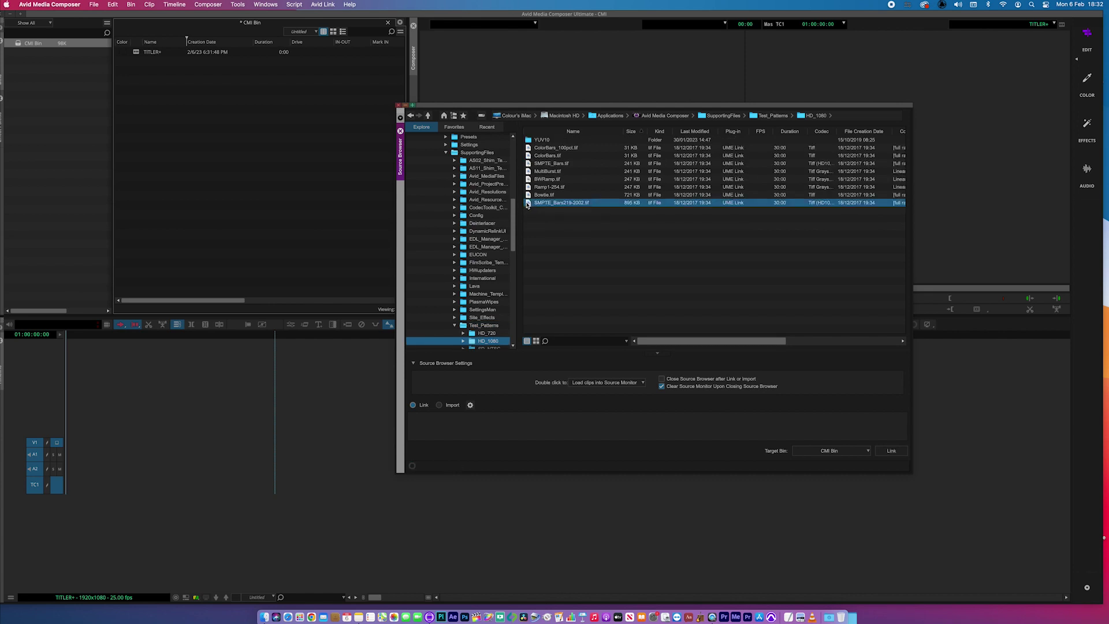
click(440, 406)
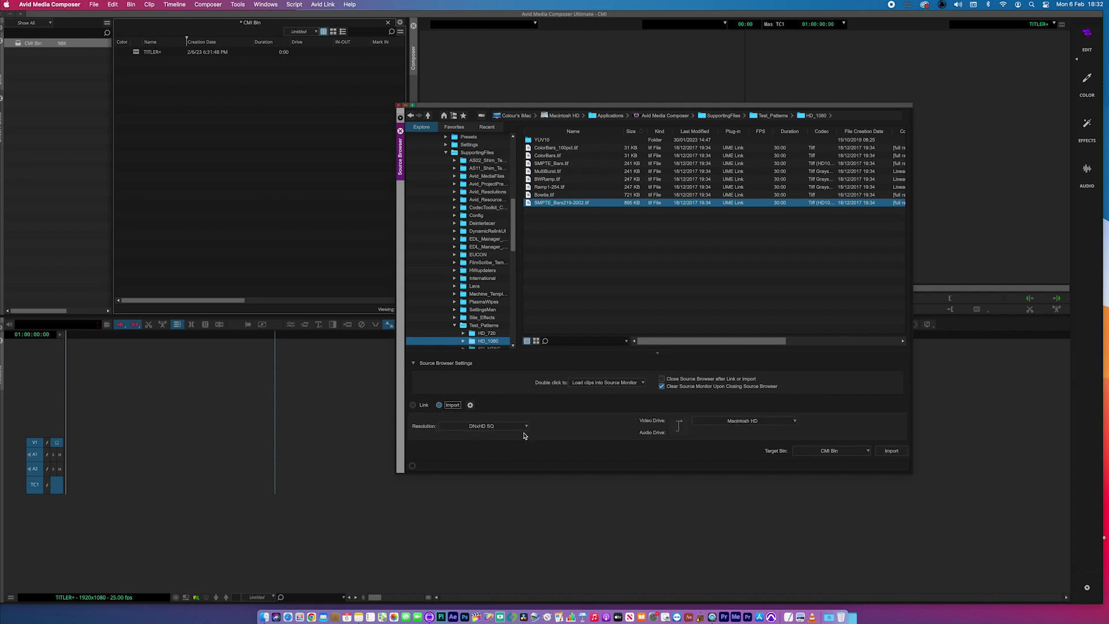
click(891, 450)
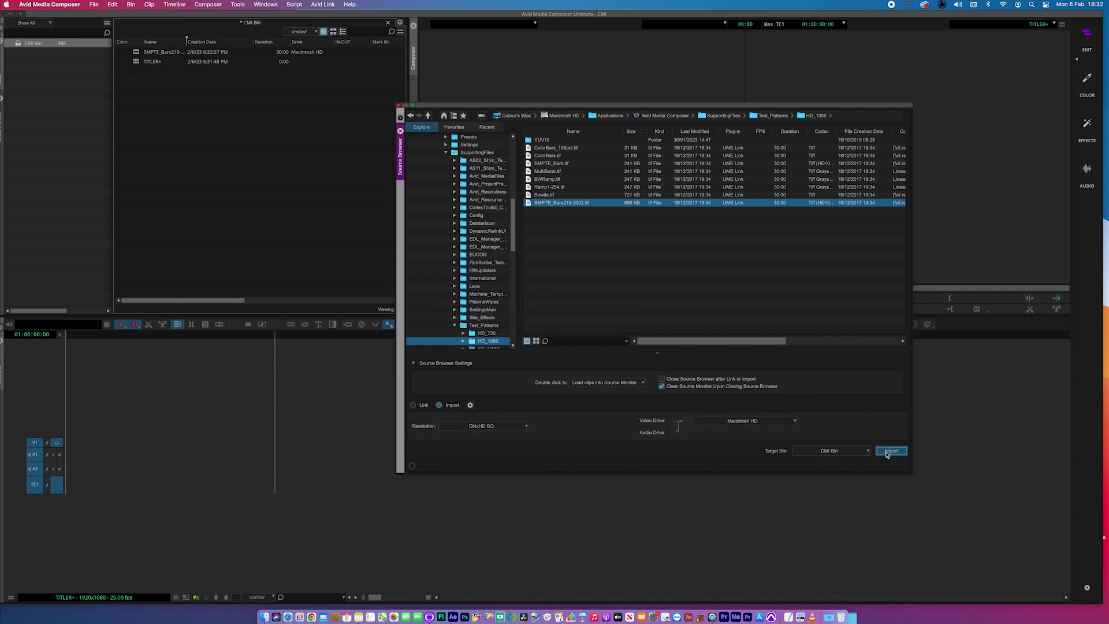
click(398, 105)
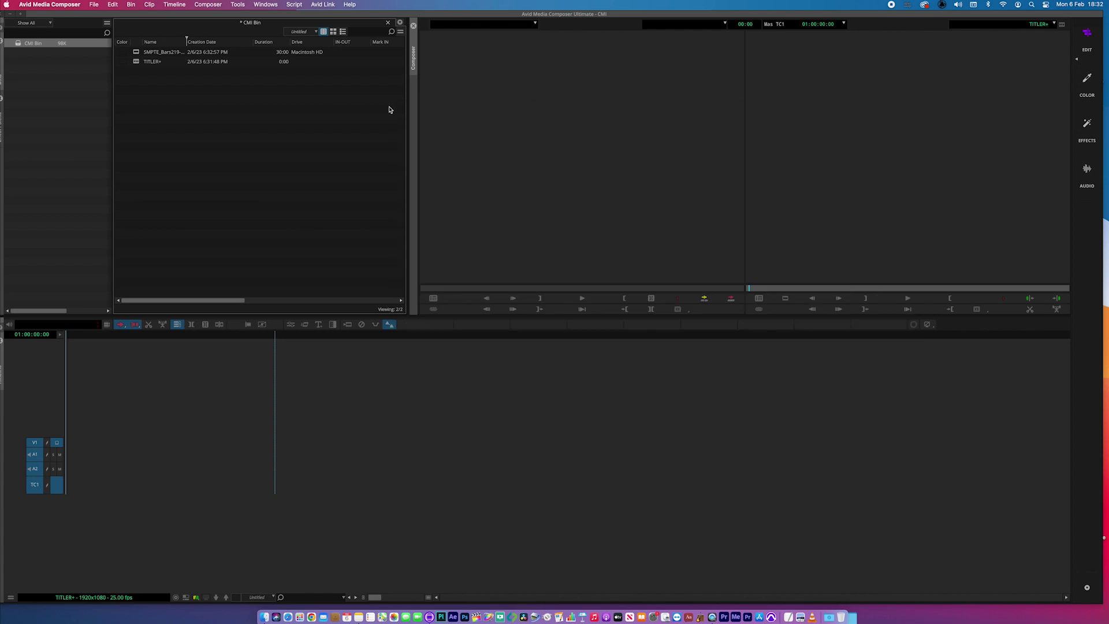
double_click(135, 52)
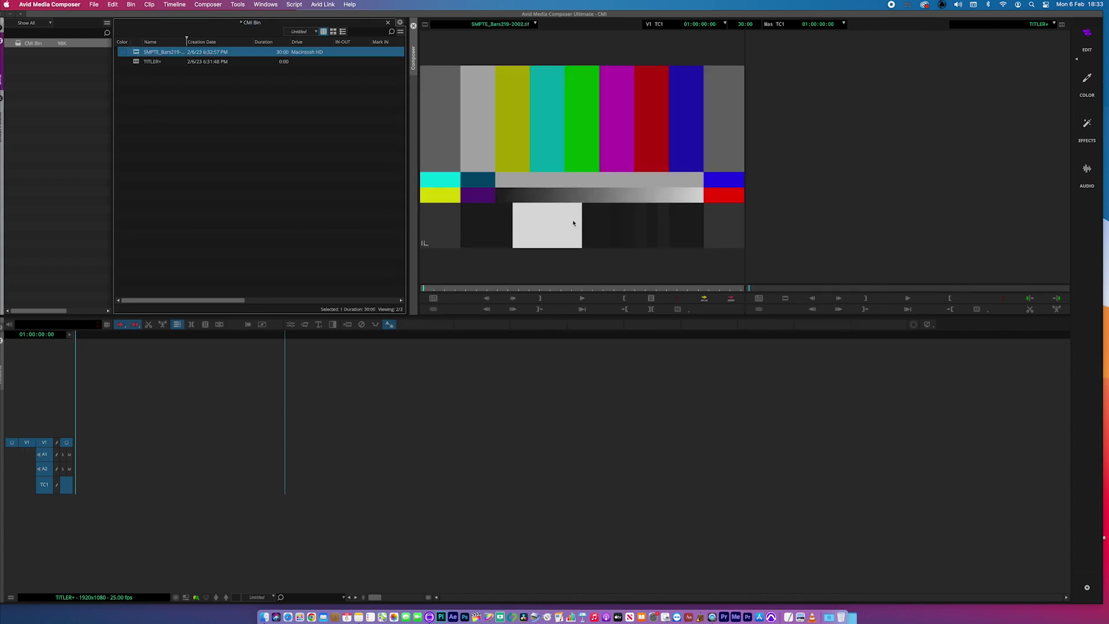
click(731, 298)
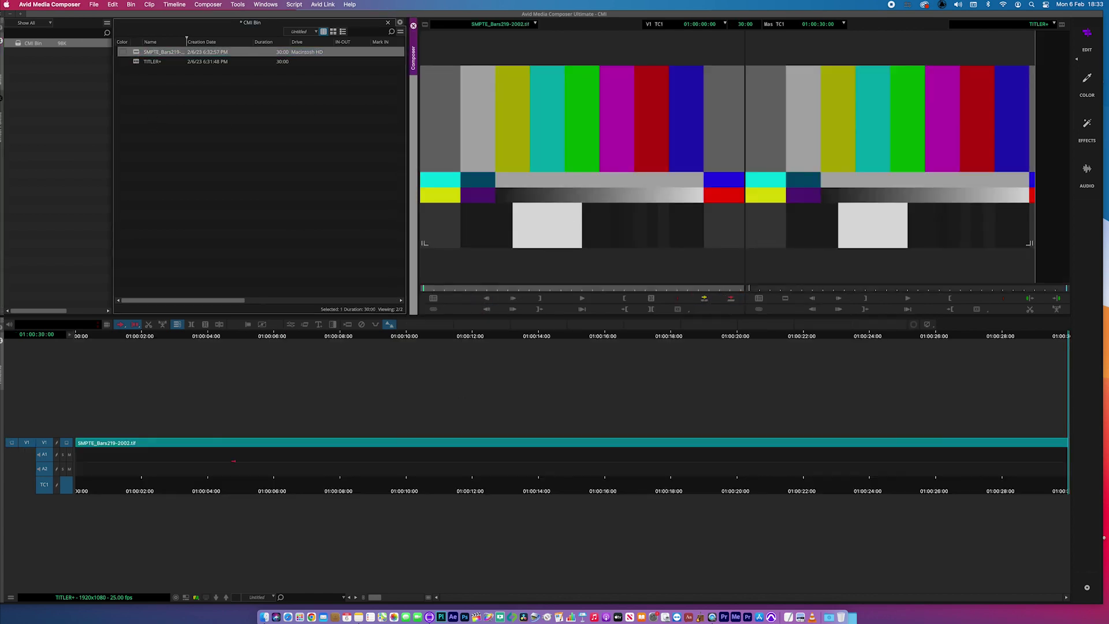
click(793, 491)
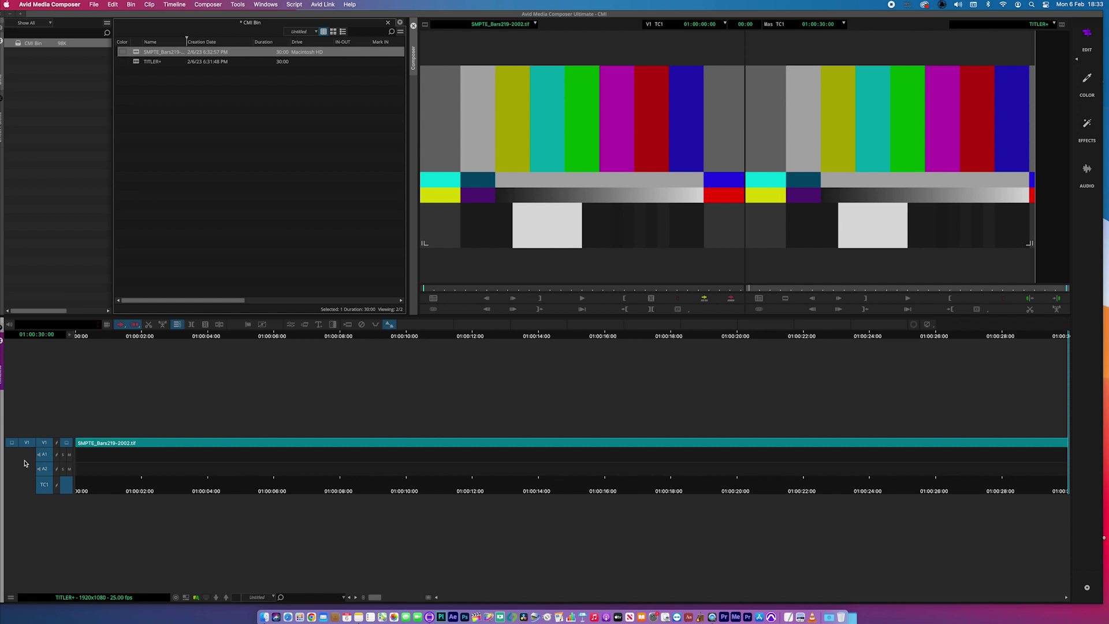
key(super+y)
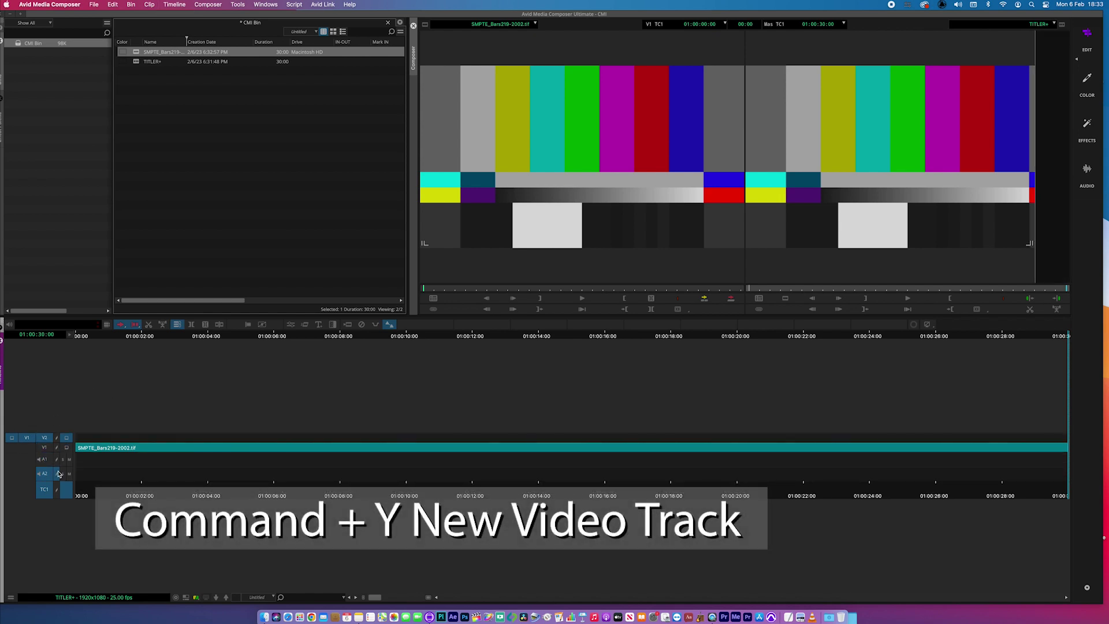
key(Home)
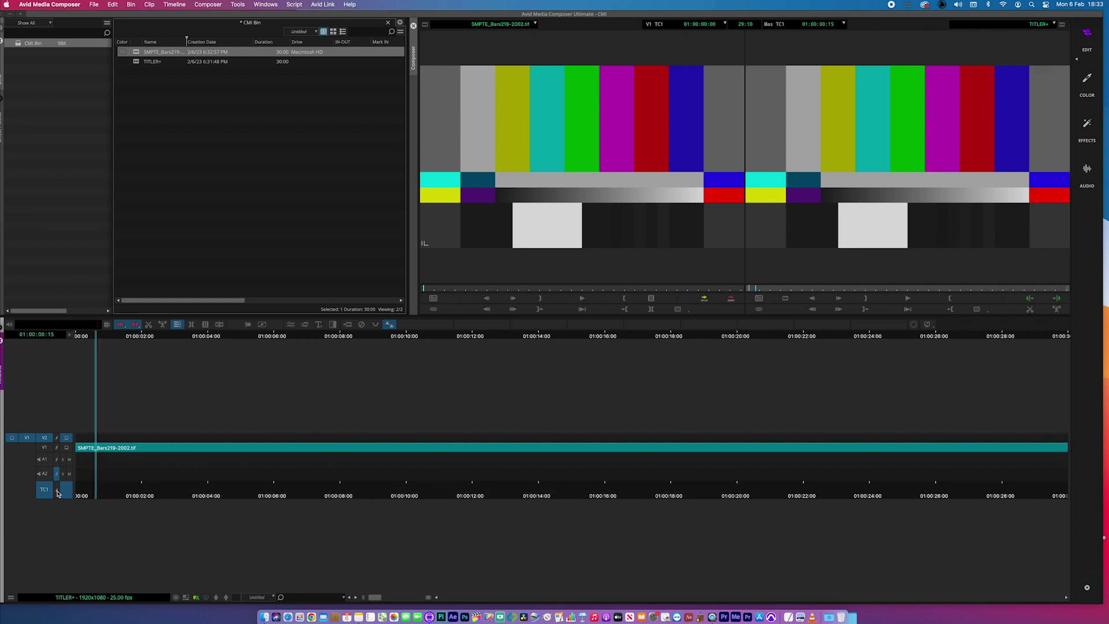
key(b)
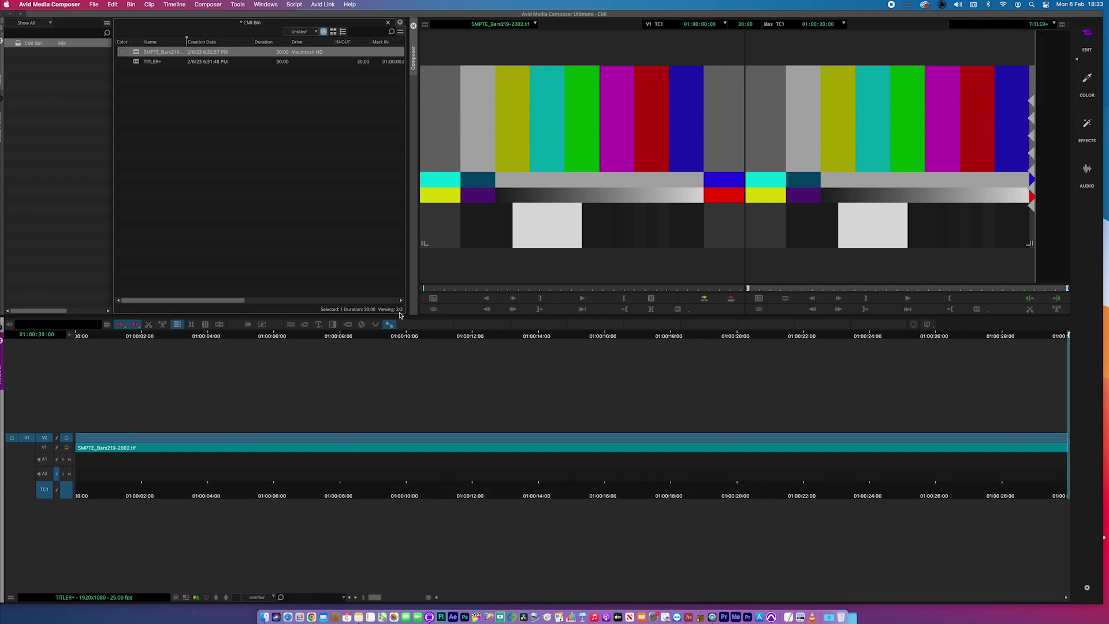
Step: Add a Titler+ effect on V2 and place its editor over the timeline, moving the Effect Editor aside
click(319, 327)
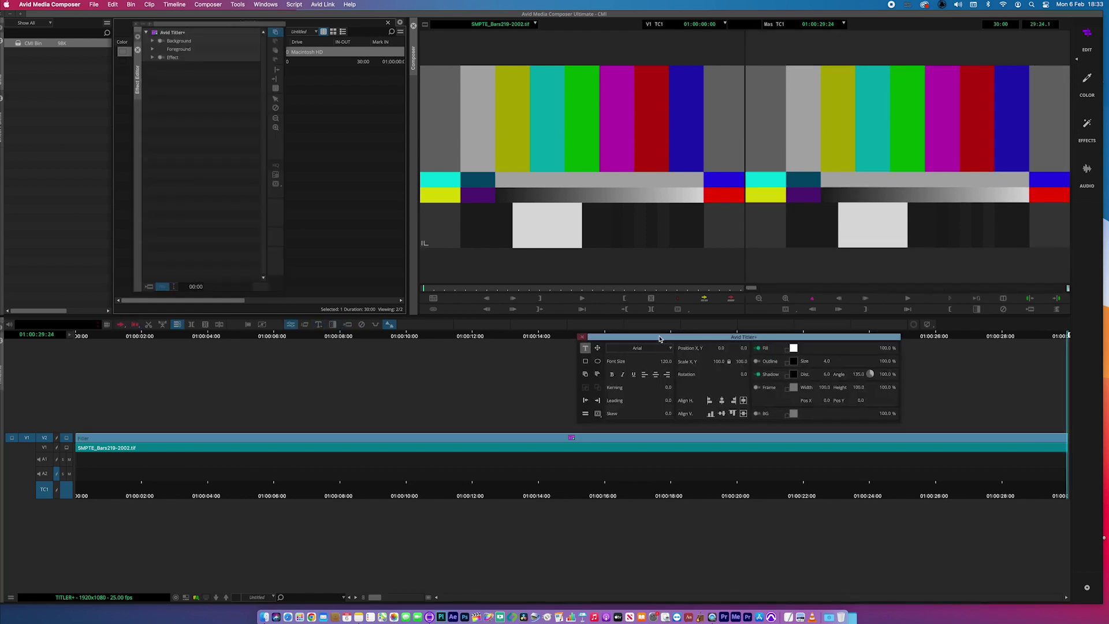
drag(669, 337, 263, 321)
drag(194, 25, 234, 38)
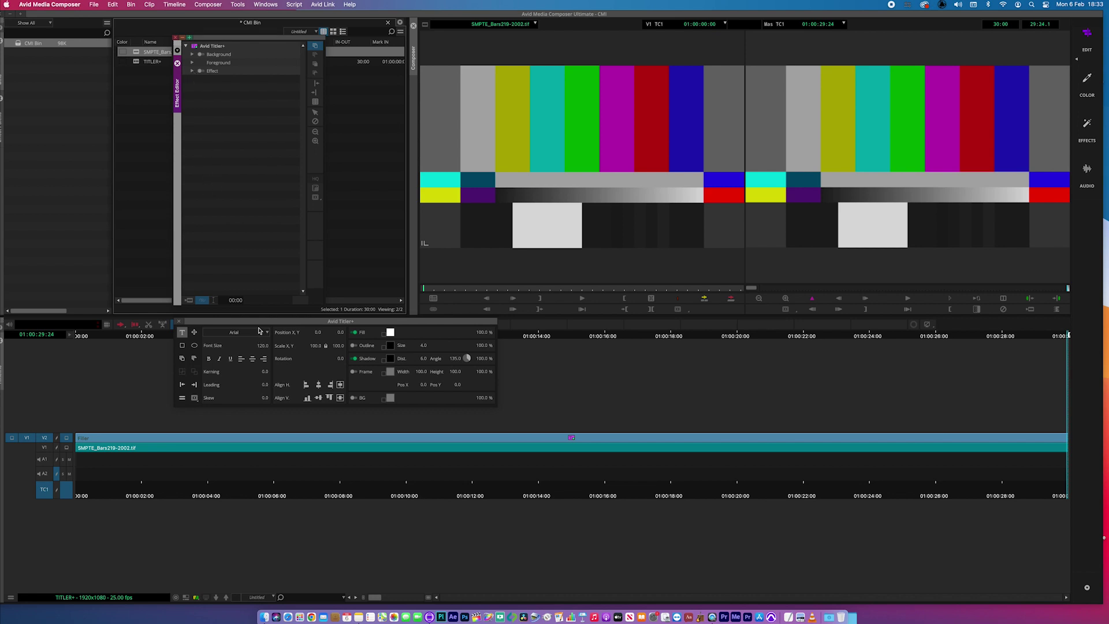
drag(309, 322, 308, 319)
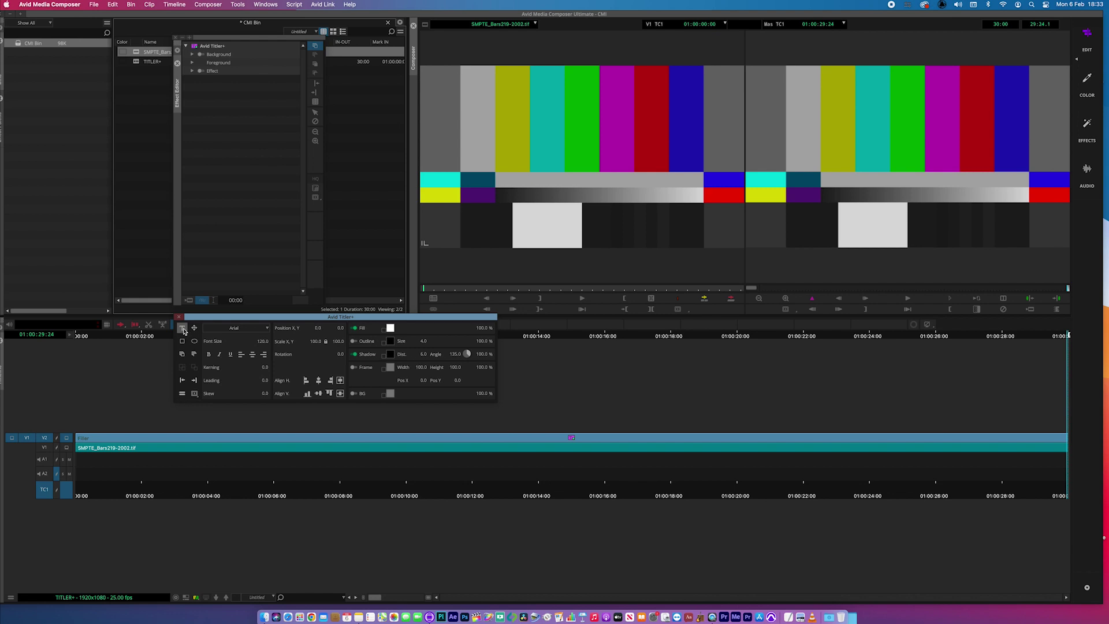
Step: Paste the Presenter, Editor and Runner credits into a new text box, fixing the stray ’s after the first name
click(834, 116)
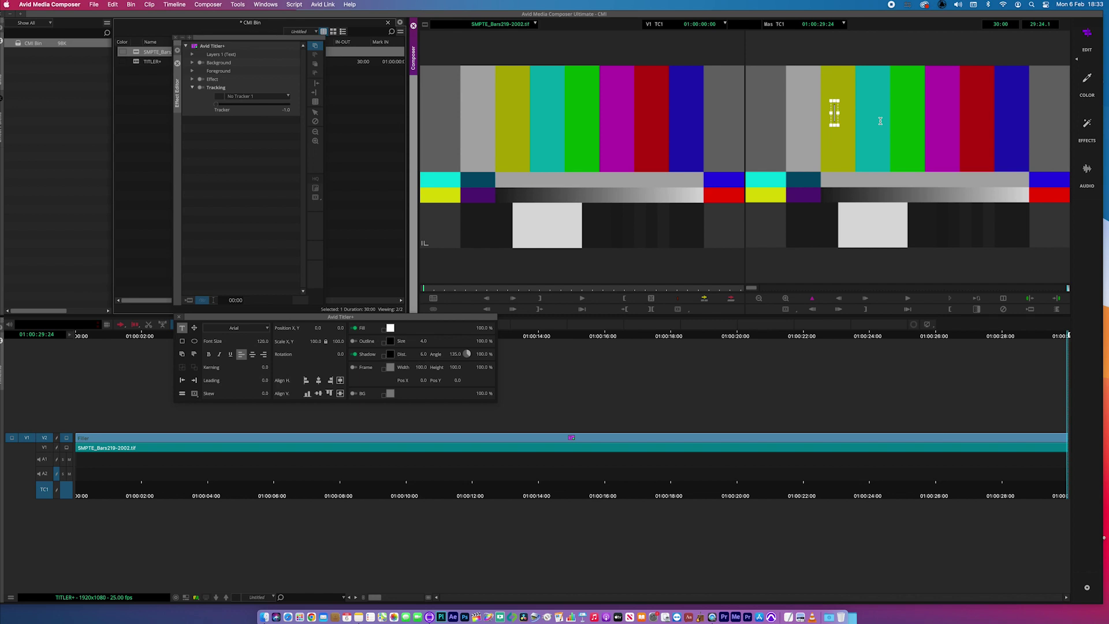
key(super+v)
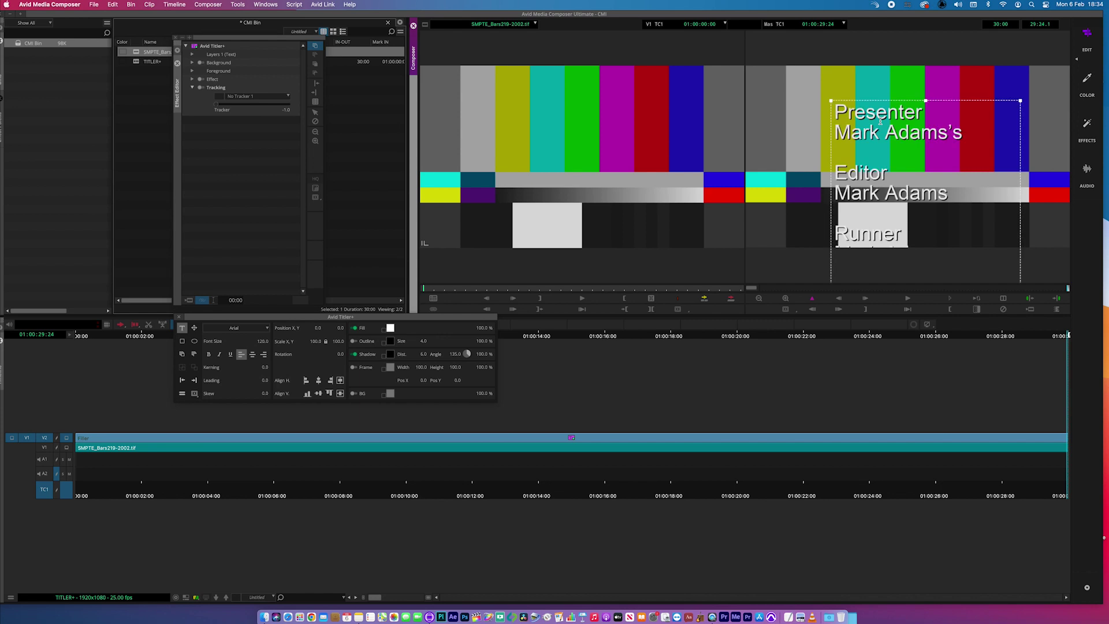
click(965, 139)
key(BackSpace)
key(BackSpace)
key(BackSpace)
text(s)
click(339, 320)
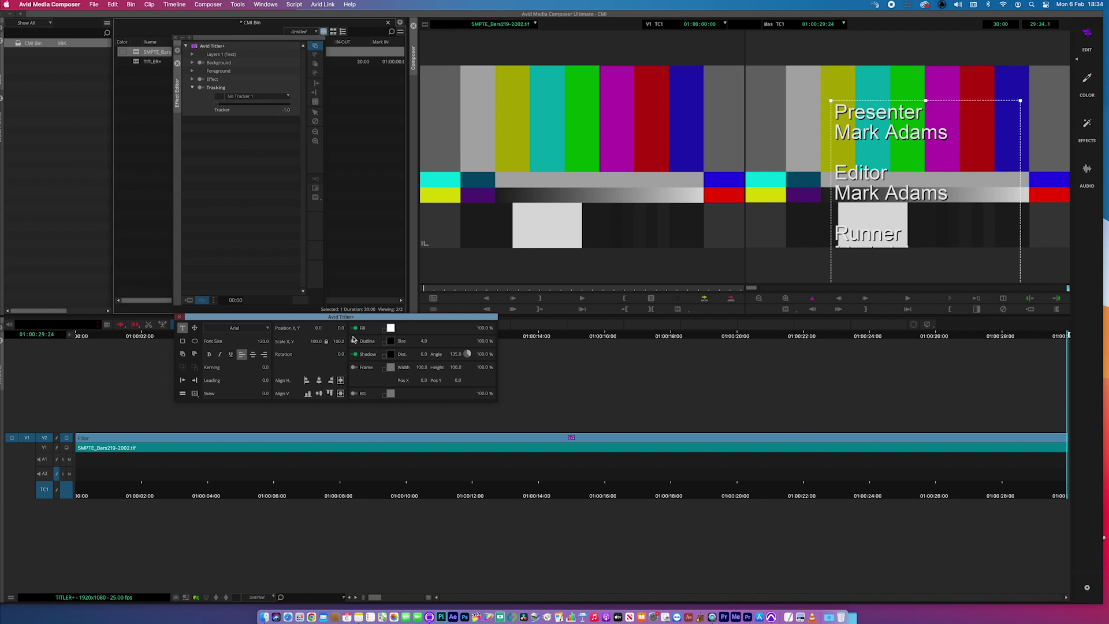
Step: Select all credit text, centre-justify every line and centre the block horizontally in the frame
click(852, 194)
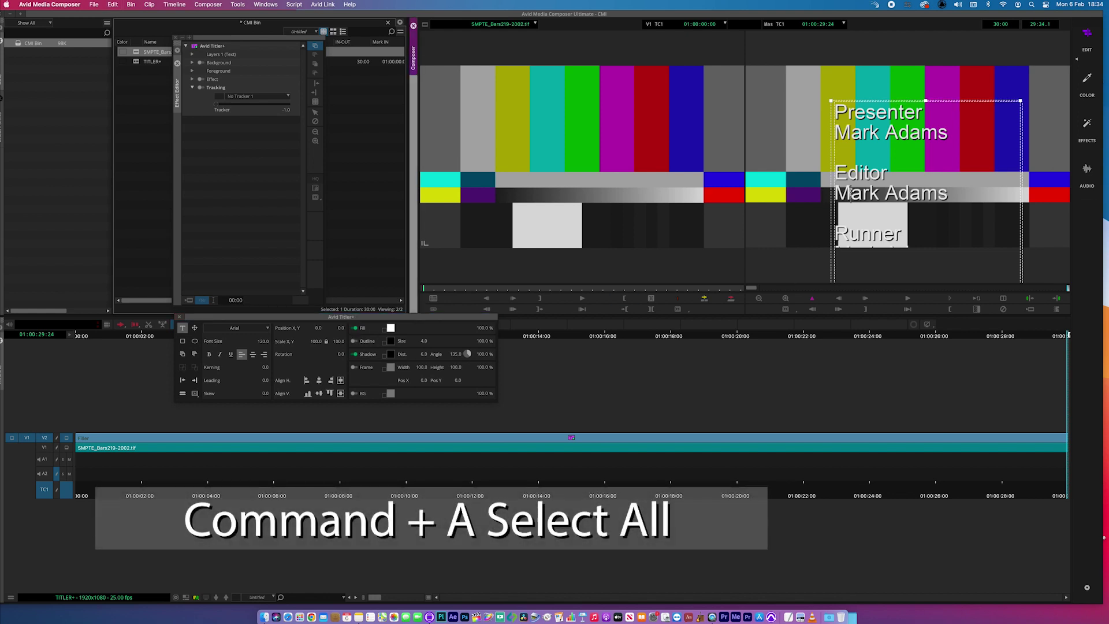
key(super+a)
click(253, 355)
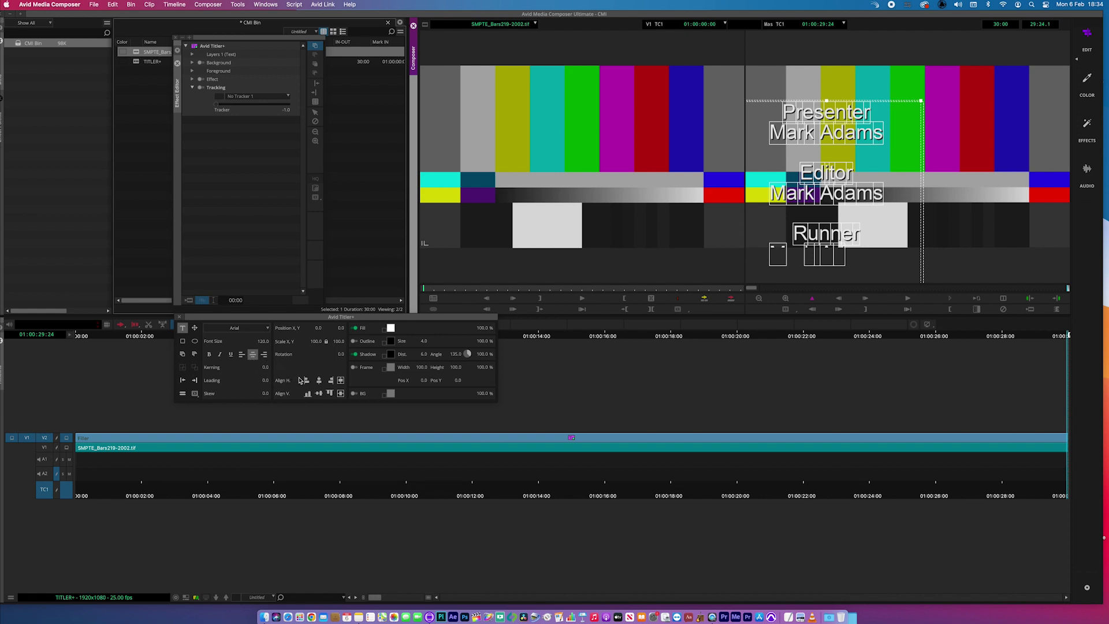
click(319, 381)
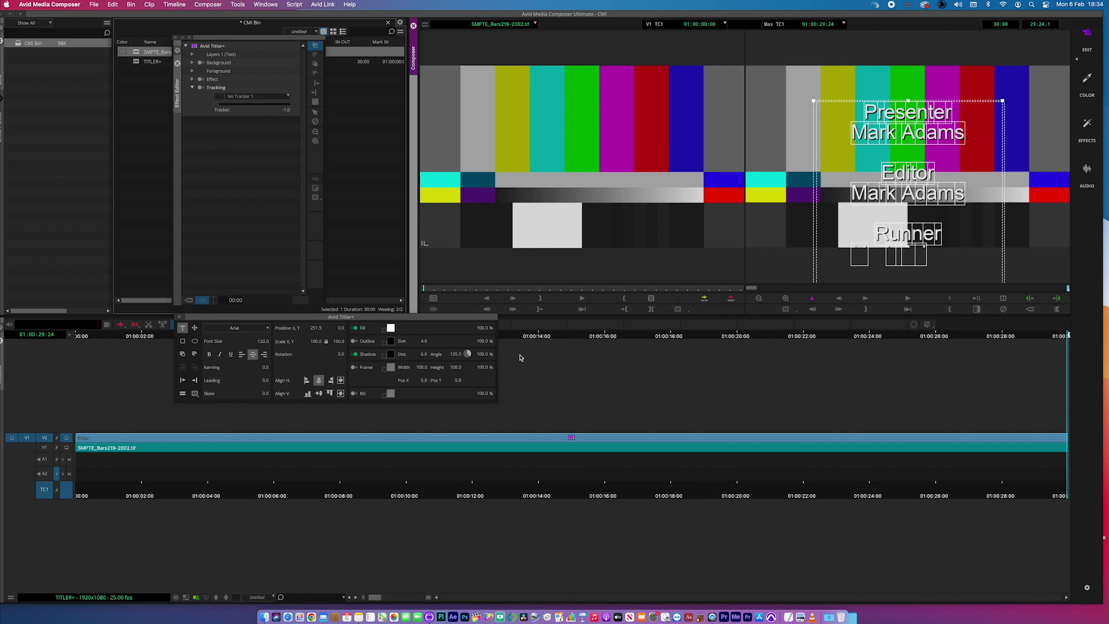
Step: Set the credits' font size to 100
click(262, 344)
text(100)
click(598, 298)
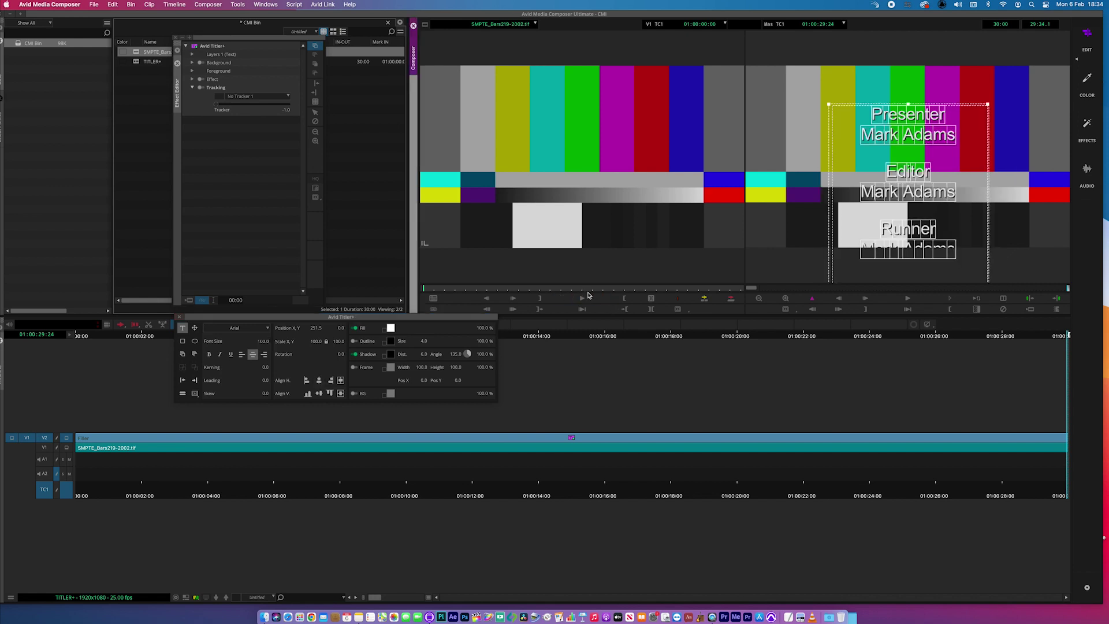
Step: Enable the title Effect and set its animation type to Roll
click(201, 79)
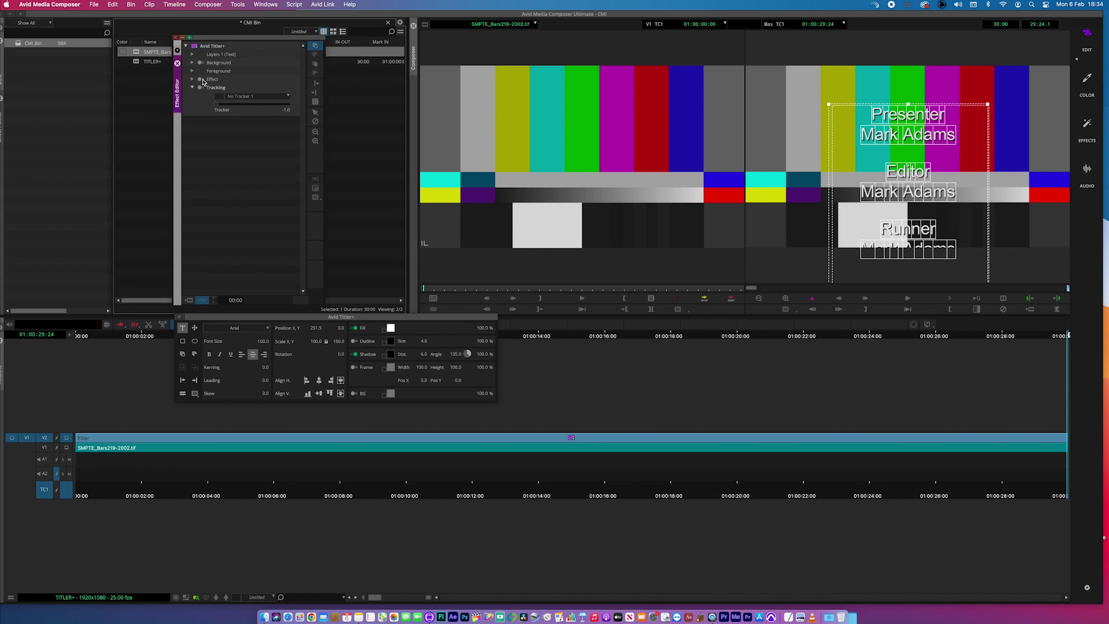
click(193, 79)
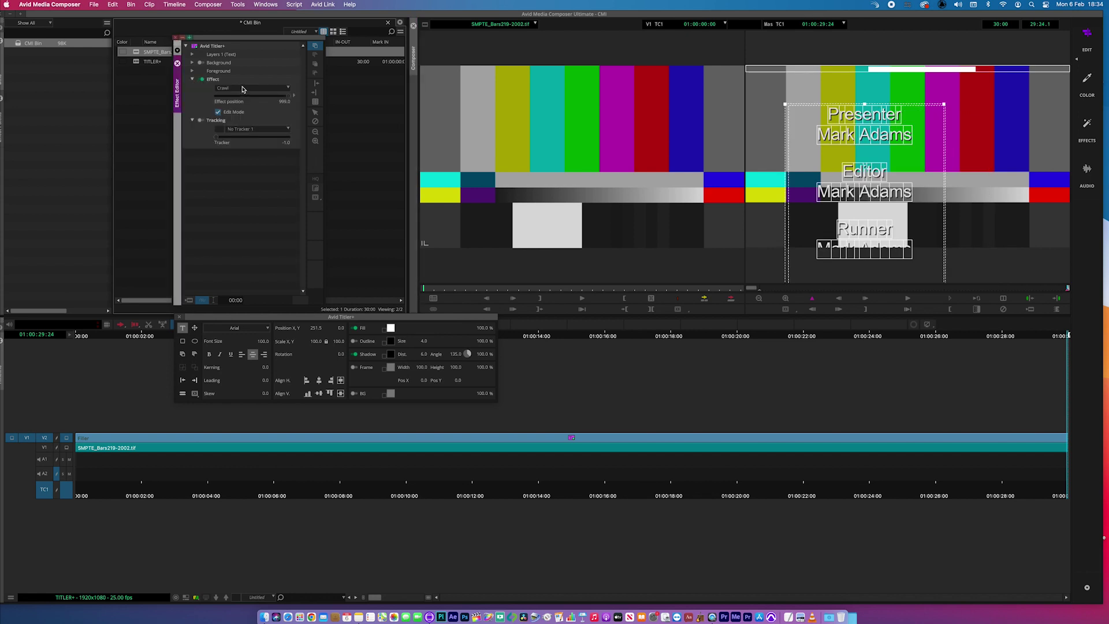
click(243, 88)
click(227, 124)
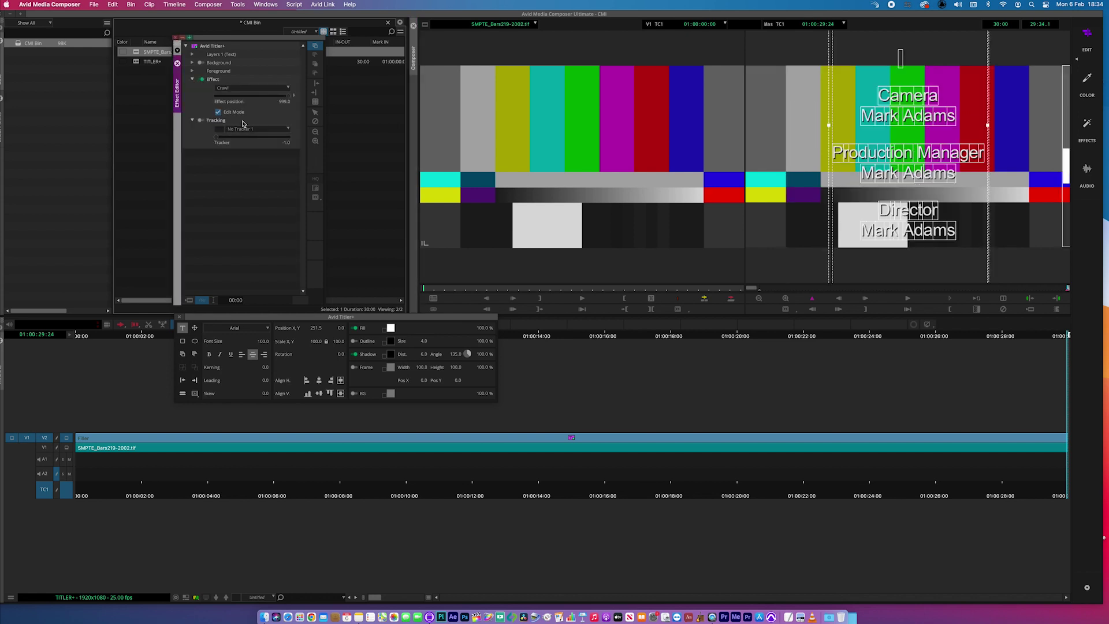
click(1066, 169)
click(1068, 168)
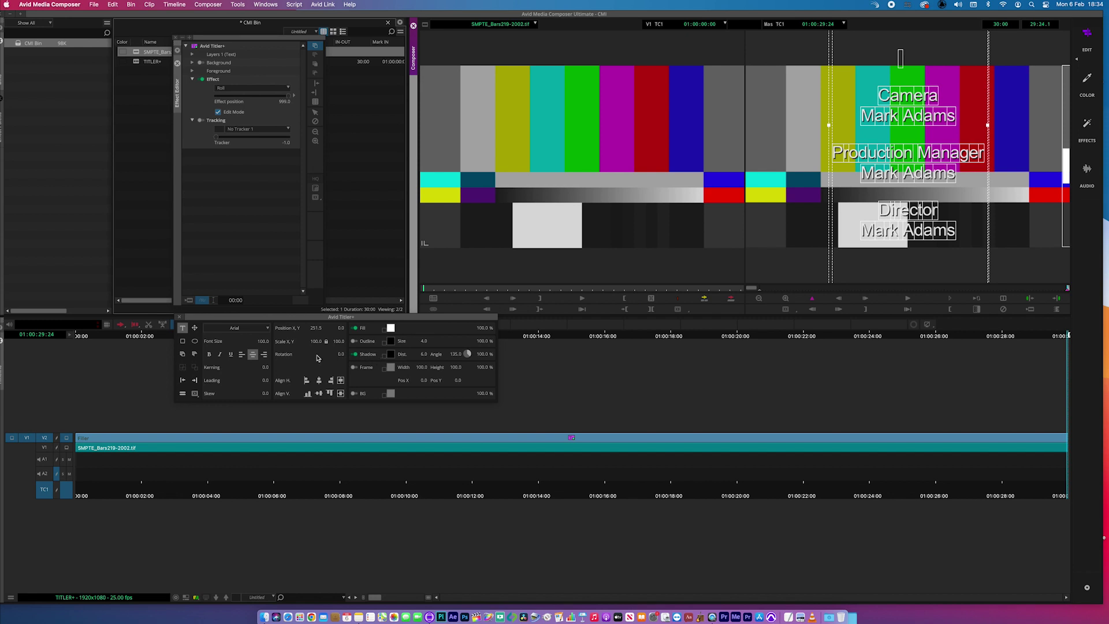
Step: Scroll through the credit roll and back to Presenter, then select the text box with the T tool
click(196, 328)
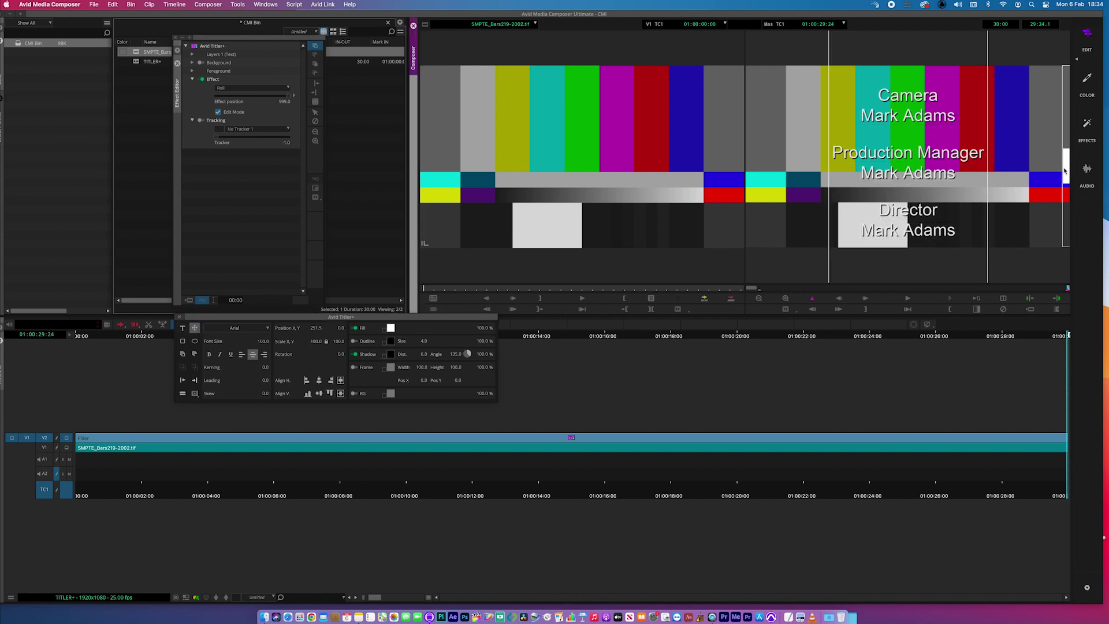
scroll(1066, 171, down, 5)
scroll(1067, 171, up, 3)
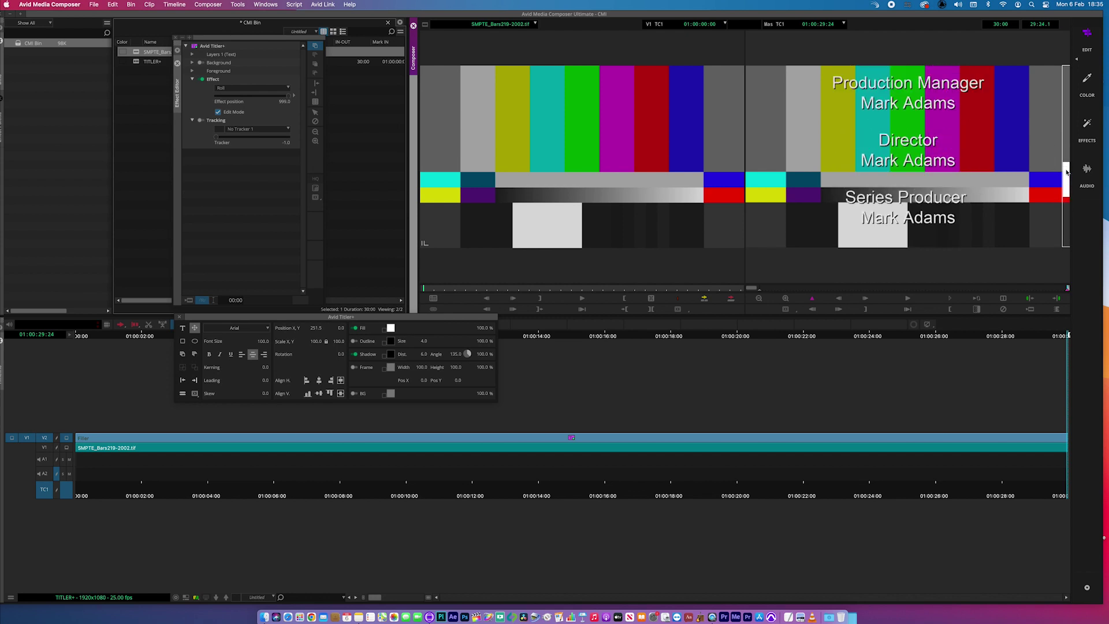
drag(1066, 171, 1067, 124)
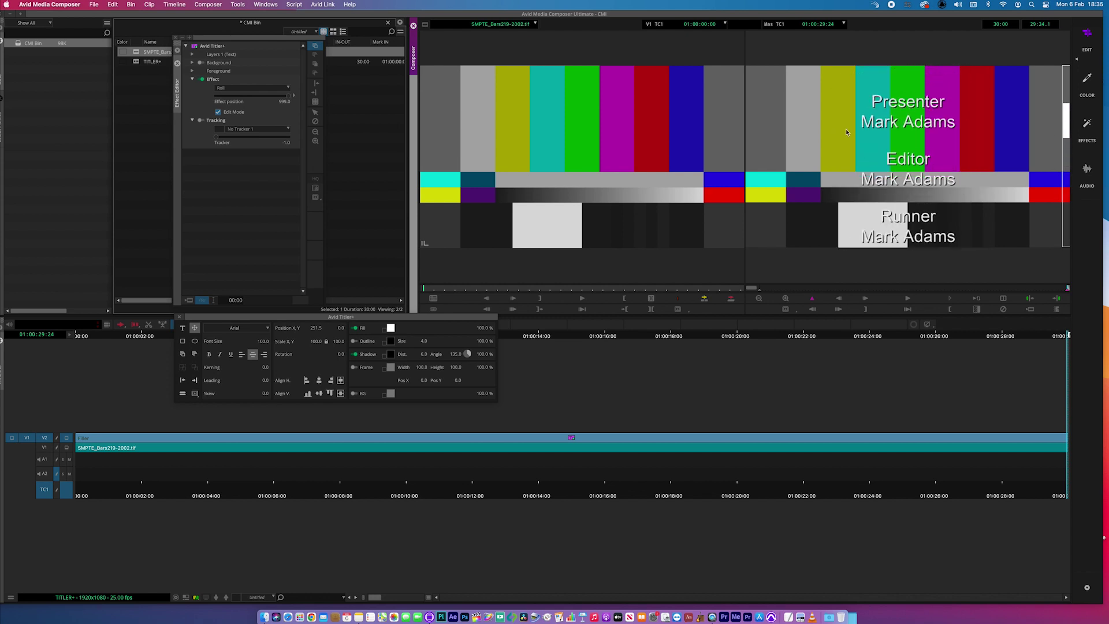
click(185, 332)
click(183, 329)
click(898, 121)
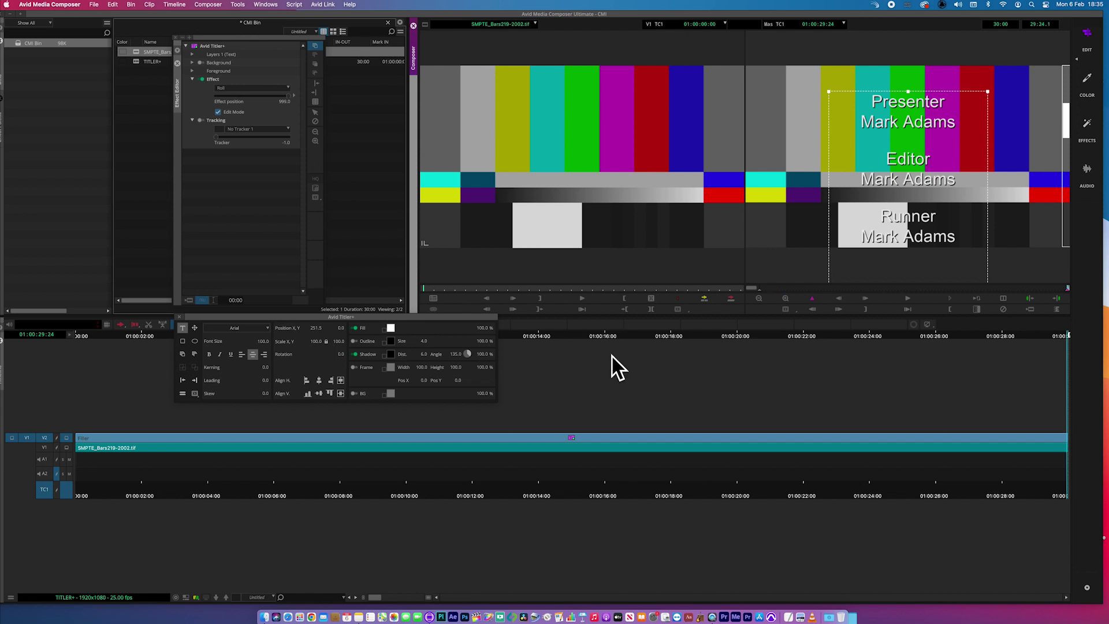
Step: Close Titler+, scrub the timeline to 01:00:09:12 and show the Roll settings in Effect Mode
click(510, 336)
click(509, 337)
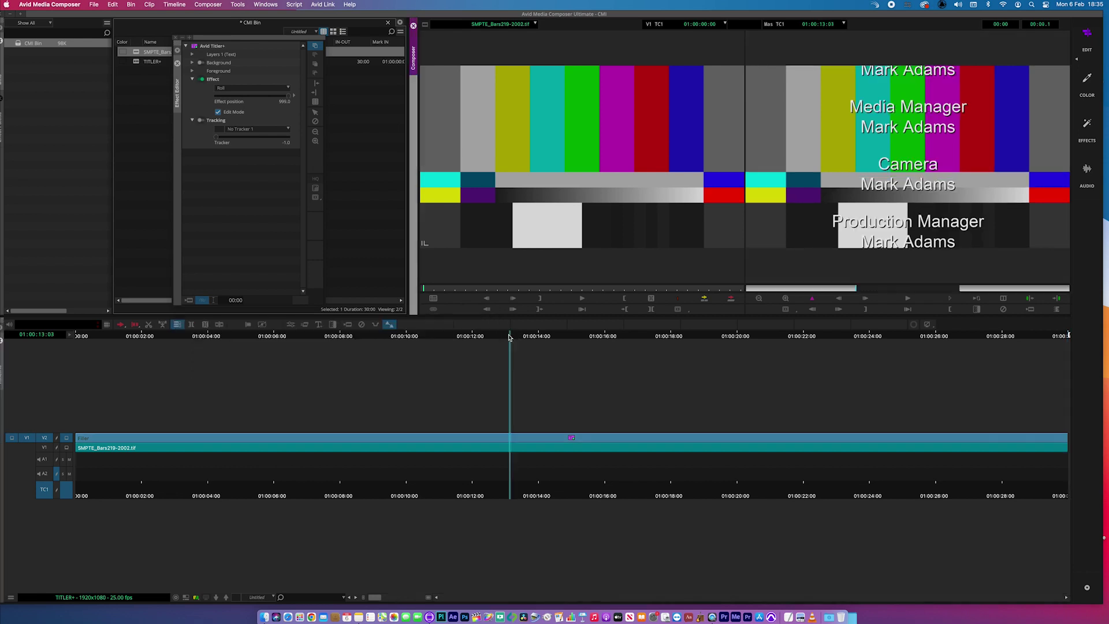
drag(510, 338, 390, 342)
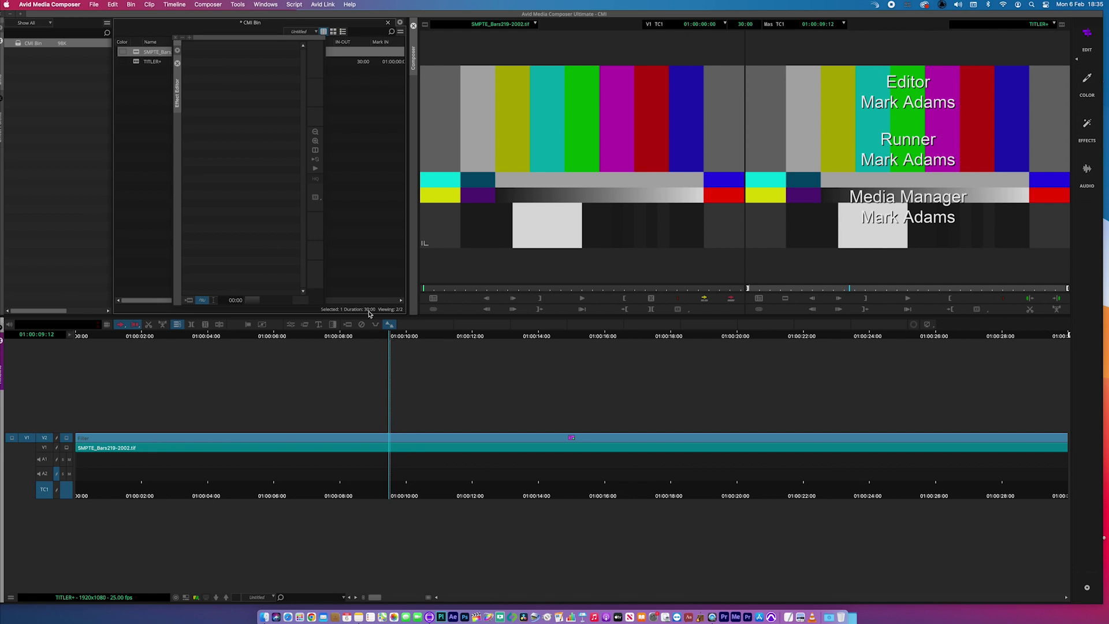
click(291, 326)
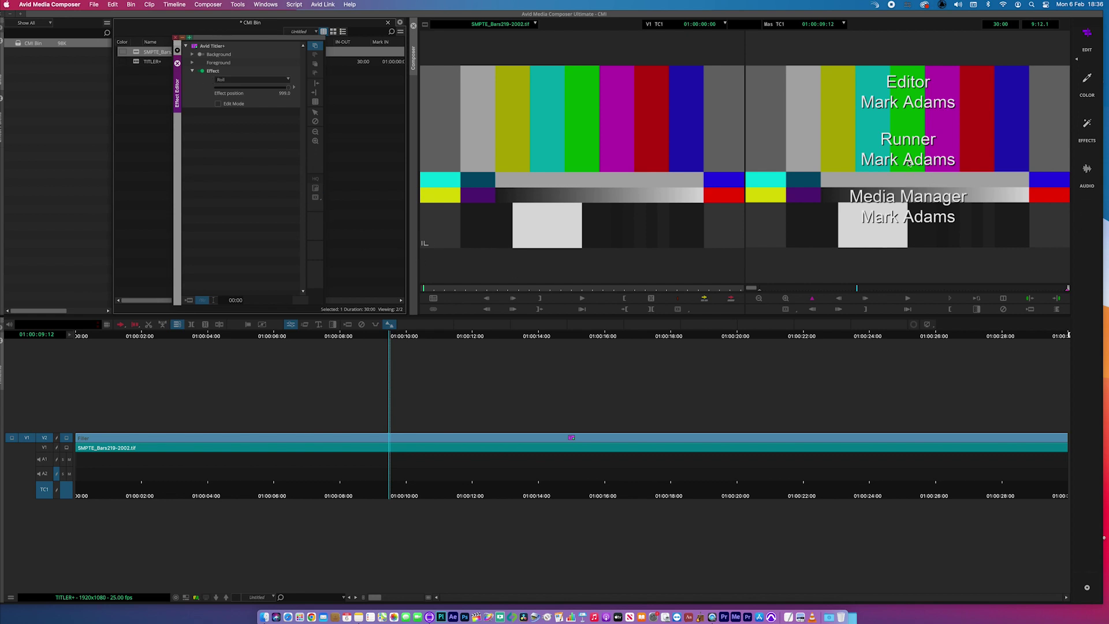
click(315, 112)
click(916, 137)
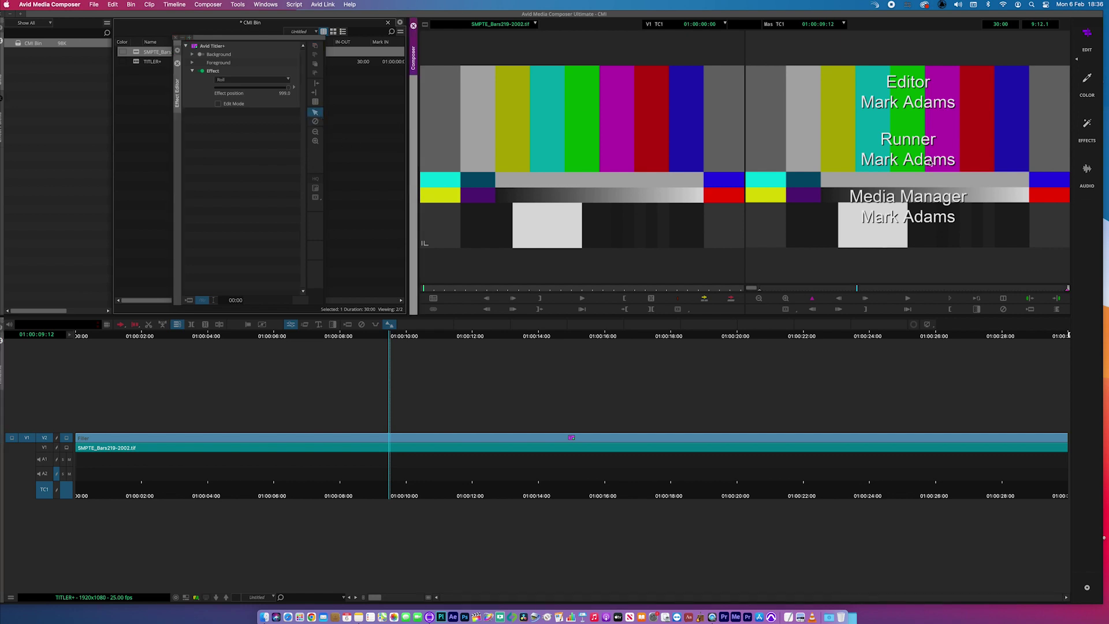
Step: Reopen Avid Titler+ from the Tools menu and focus the Record monitor
click(237, 4)
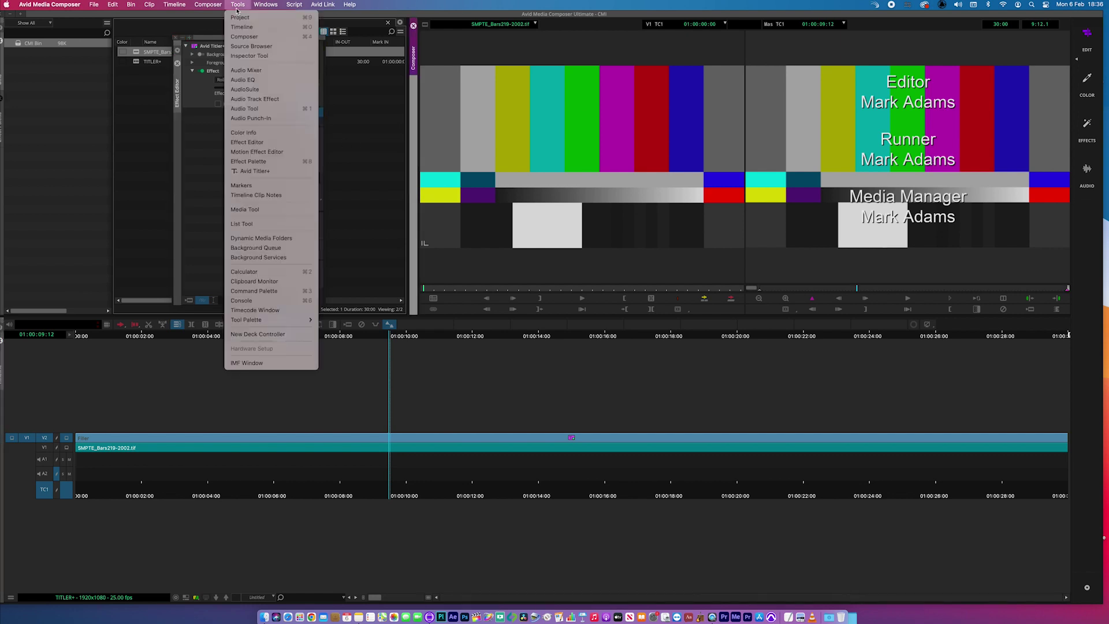
click(299, 176)
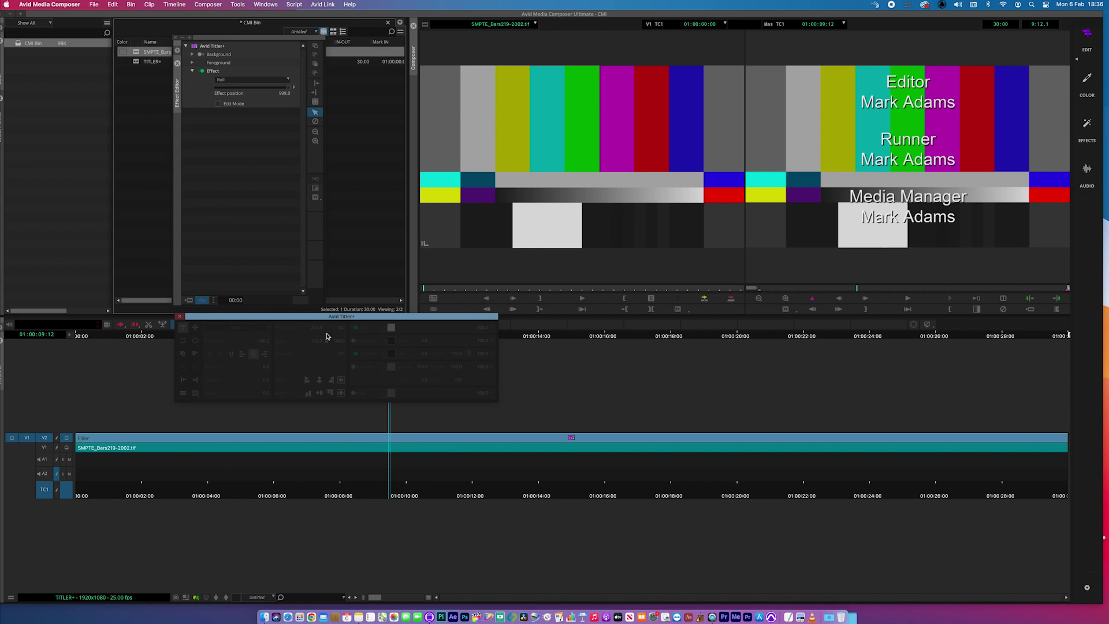
click(892, 151)
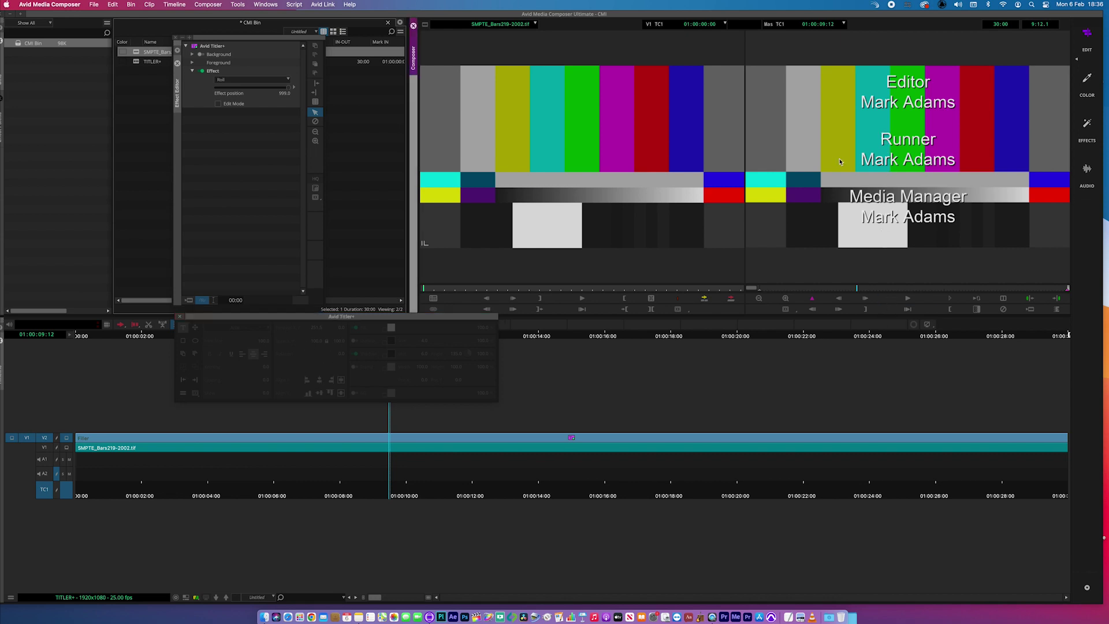
Step: Toggle the Roll effect off and on with Edit Mode, and scroll the roll back up to Presenter
click(203, 71)
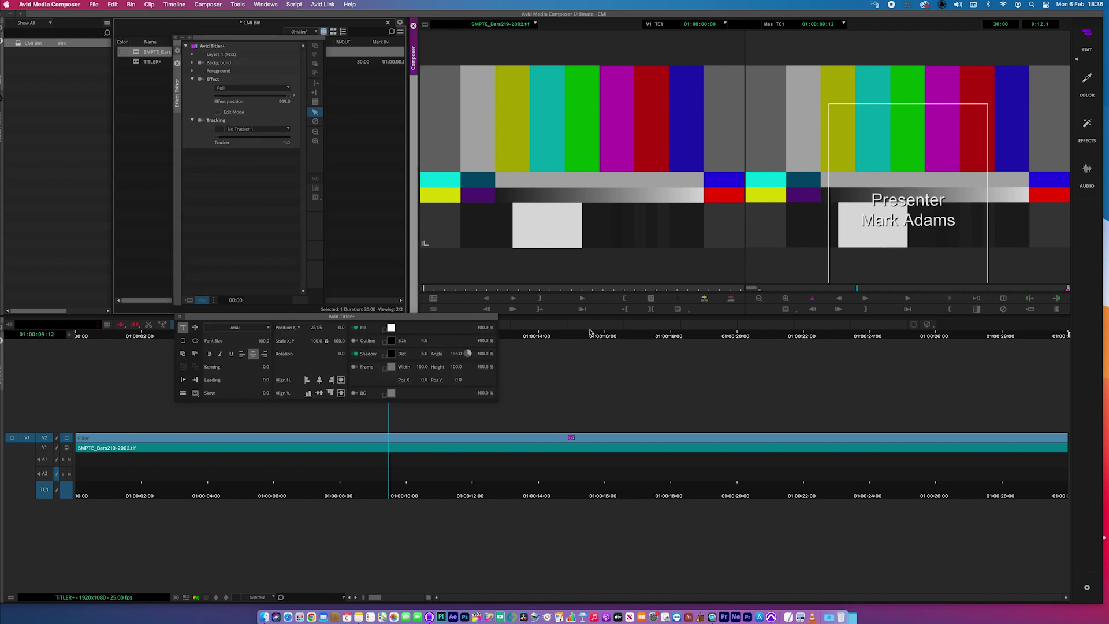
click(196, 327)
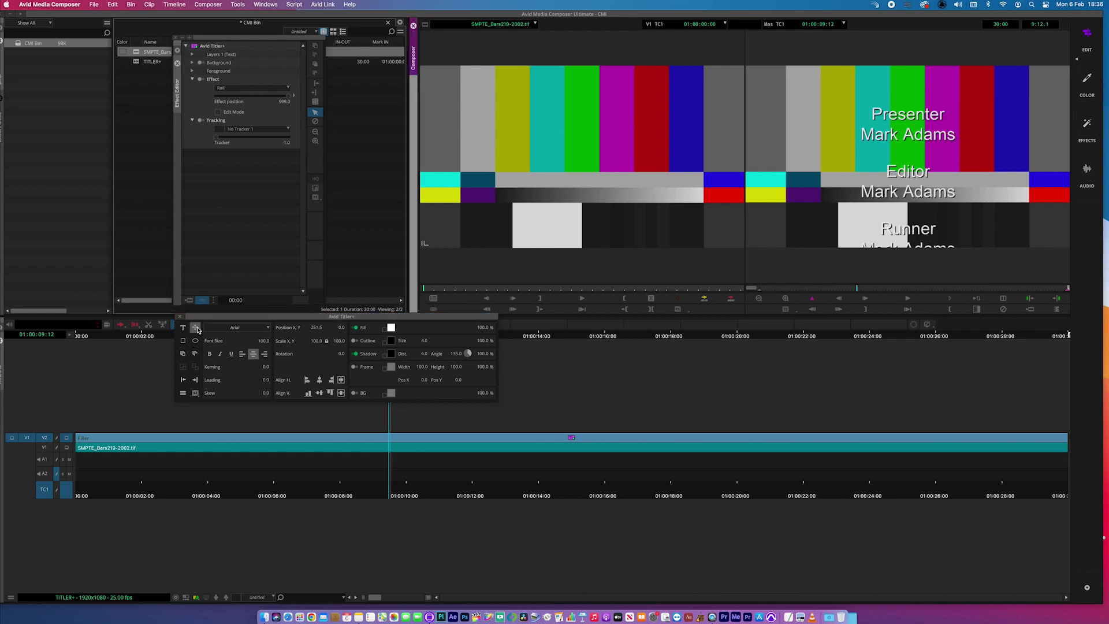
click(202, 80)
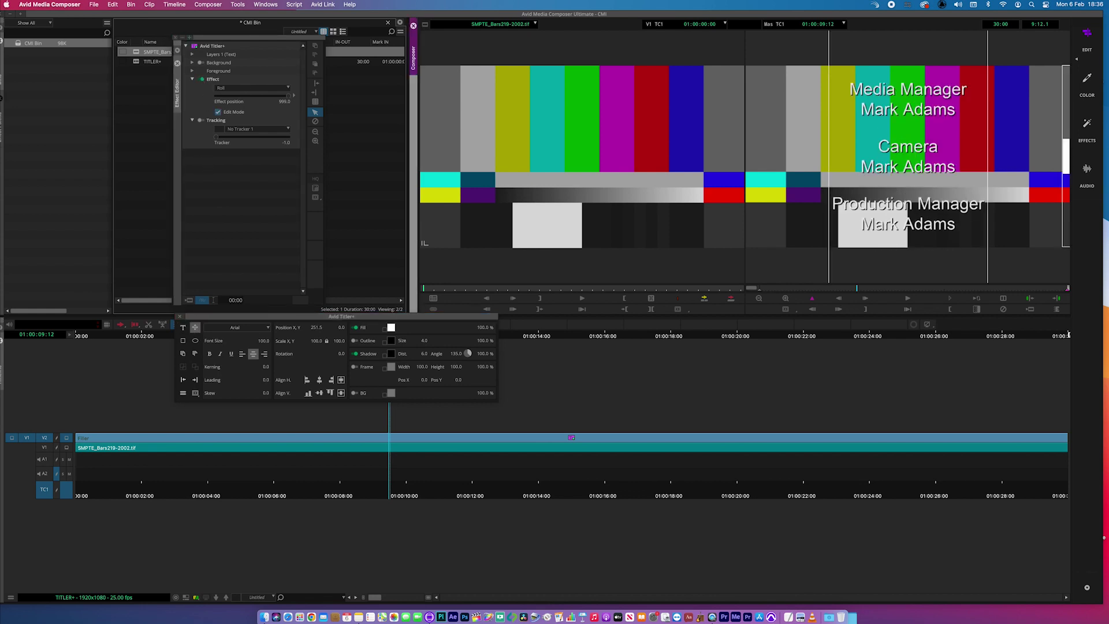
drag(1066, 158, 1066, 109)
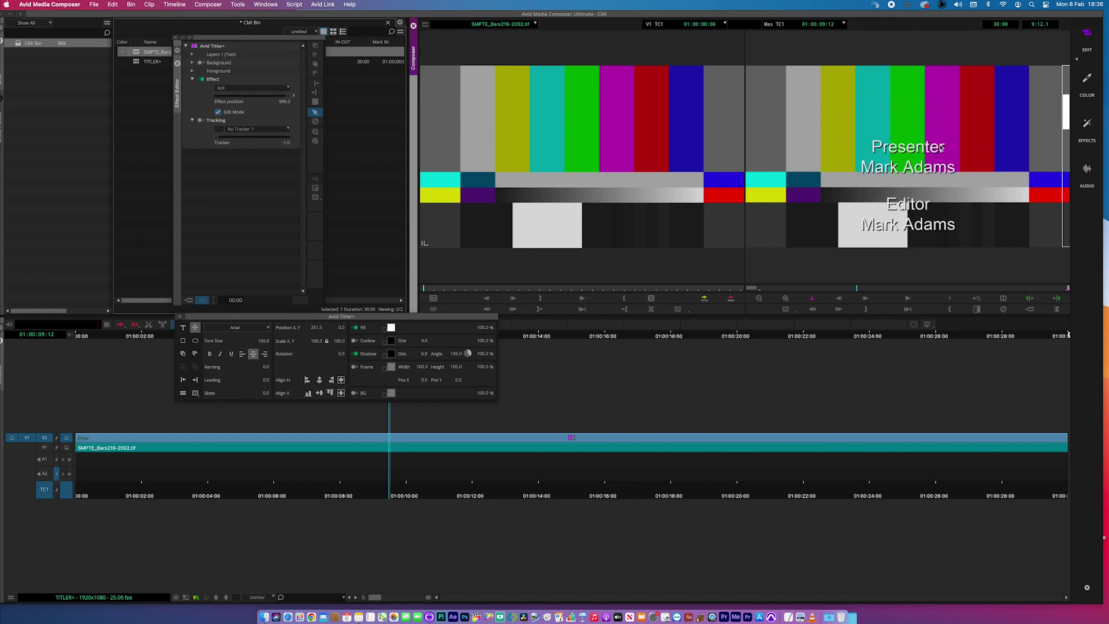
Step: Set the Presenter role line to font size 80
click(185, 329)
click(184, 329)
drag(874, 146, 943, 147)
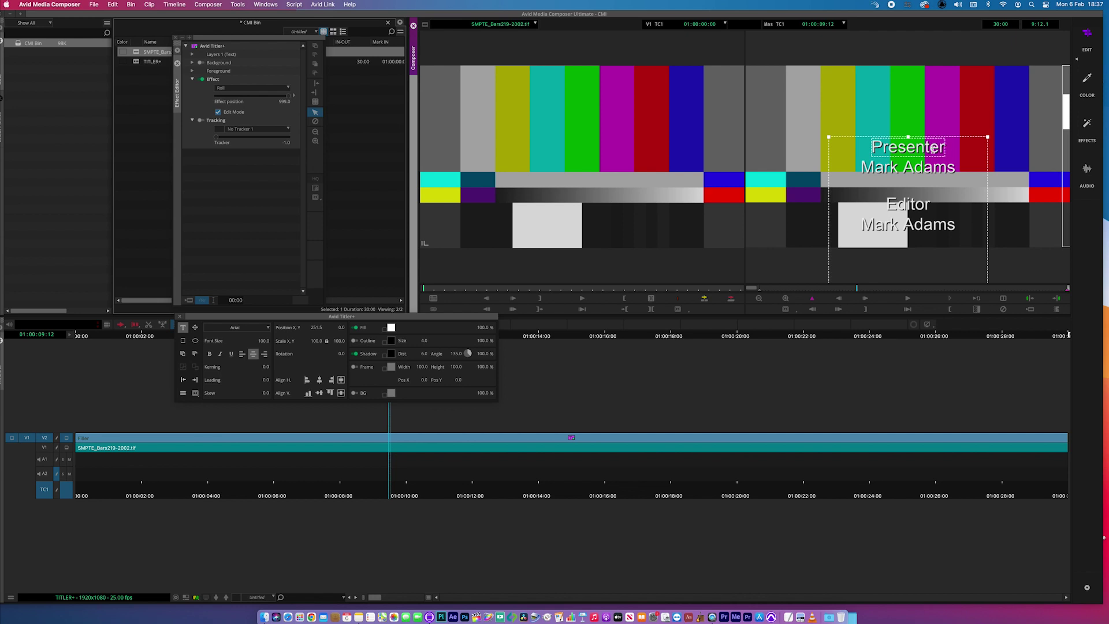
click(263, 341)
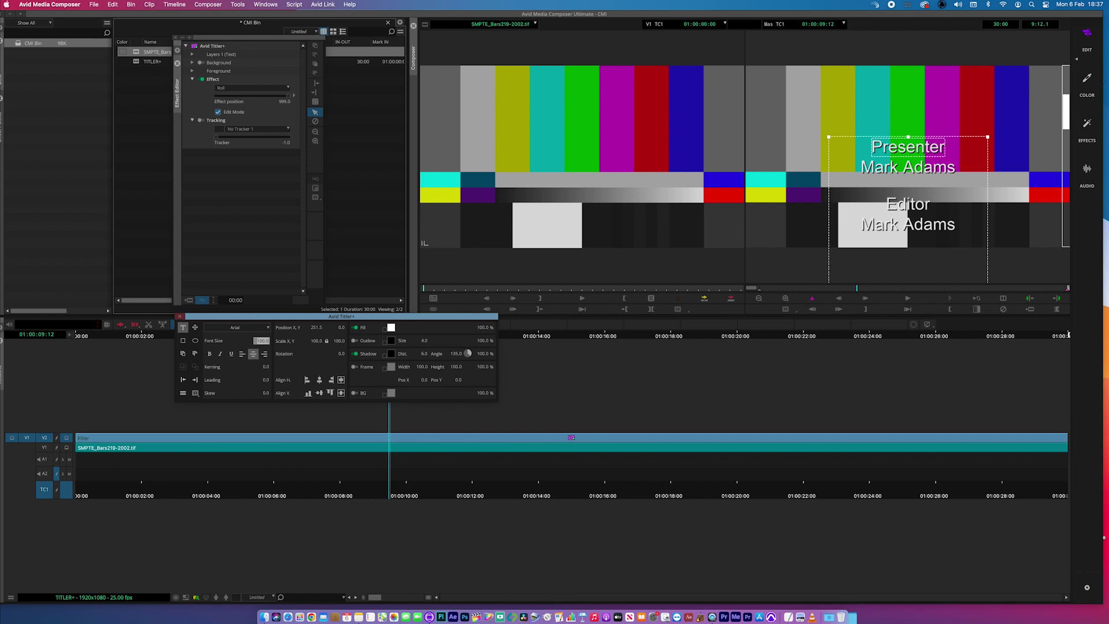
key(BackSpace)
text(80)
key(Return)
Step: Set the Editor role line to font size 80 as well
click(888, 209)
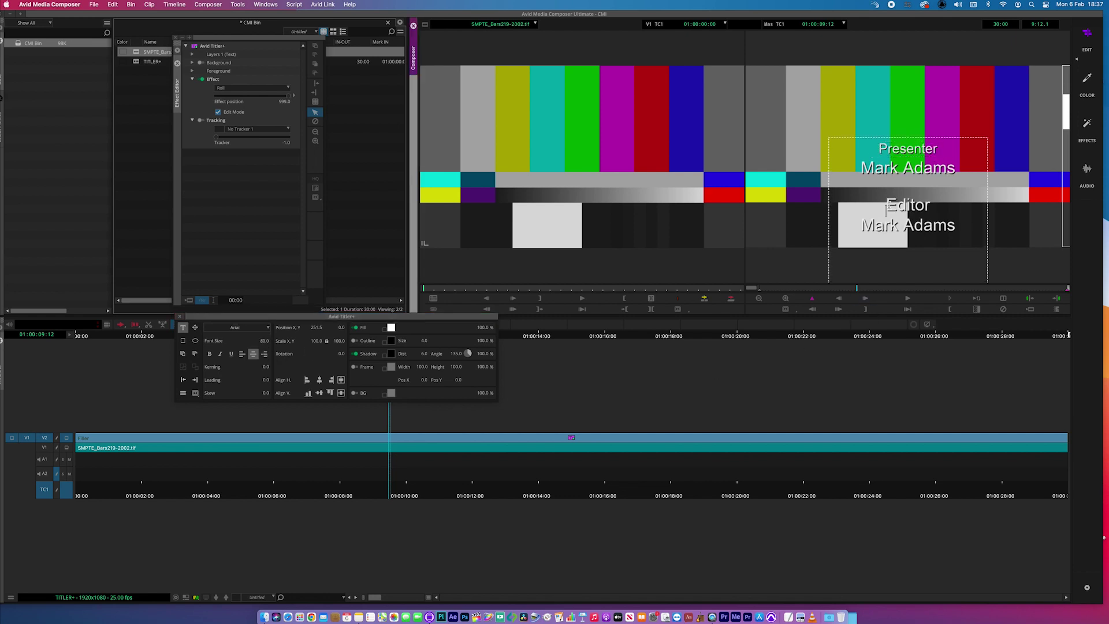
drag(887, 209, 929, 207)
click(261, 340)
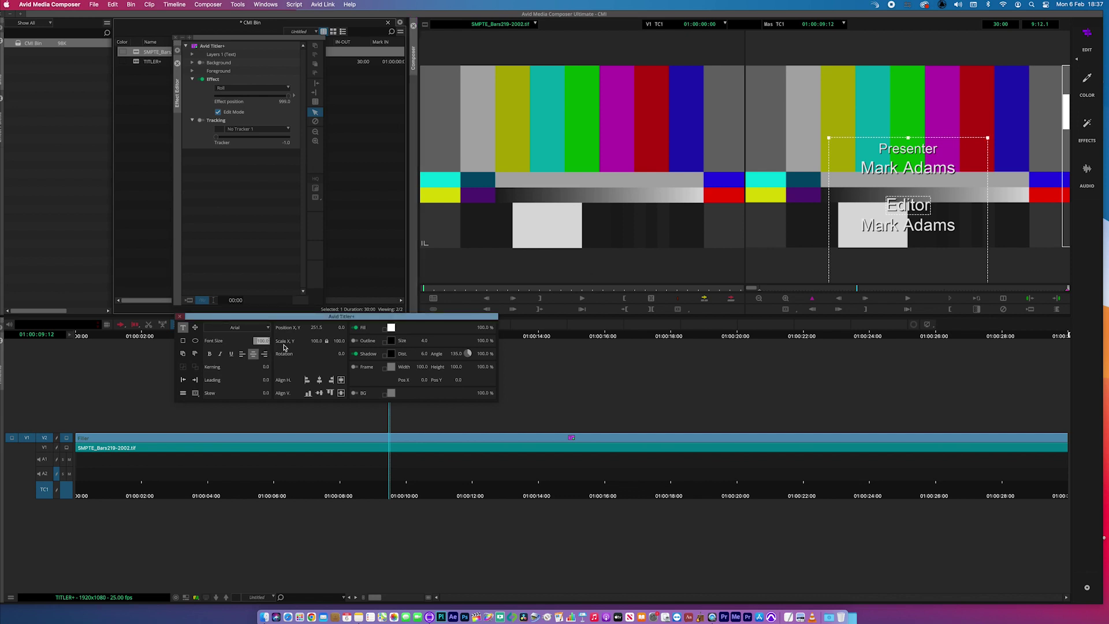
text(80)
key(Return)
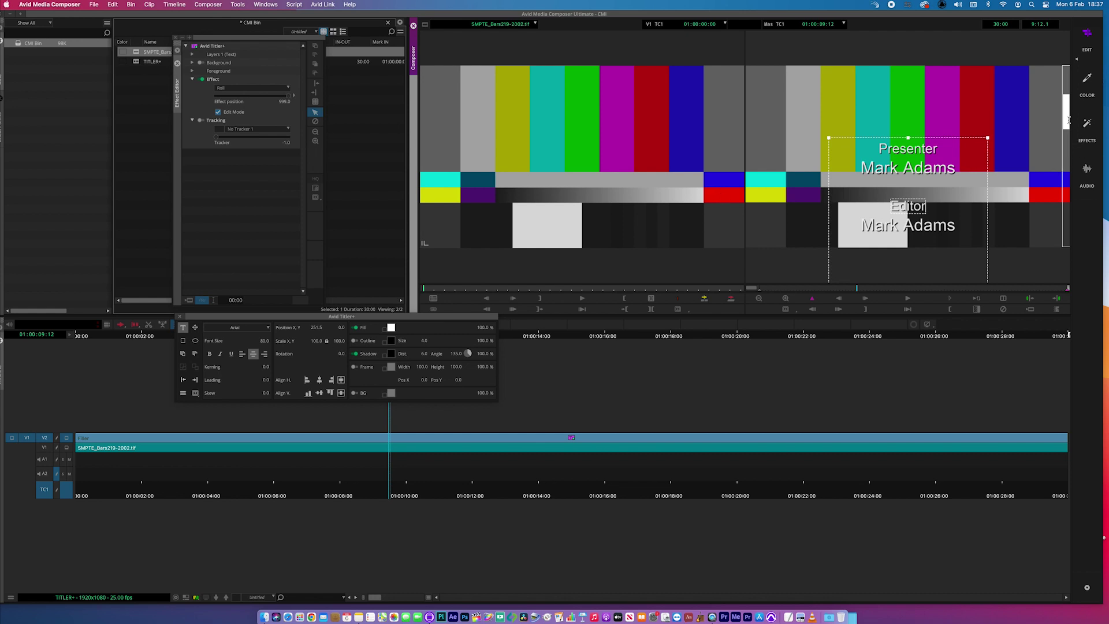
Step: Scroll the roll and set the Runner role line to font size 80
click(196, 328)
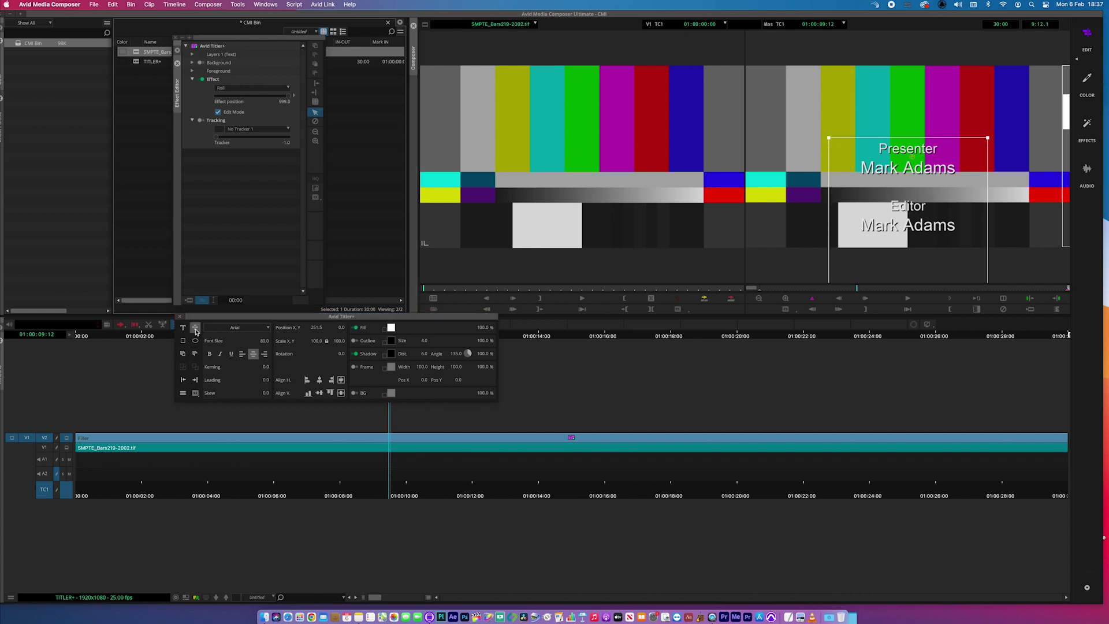
drag(1065, 131, 1066, 161)
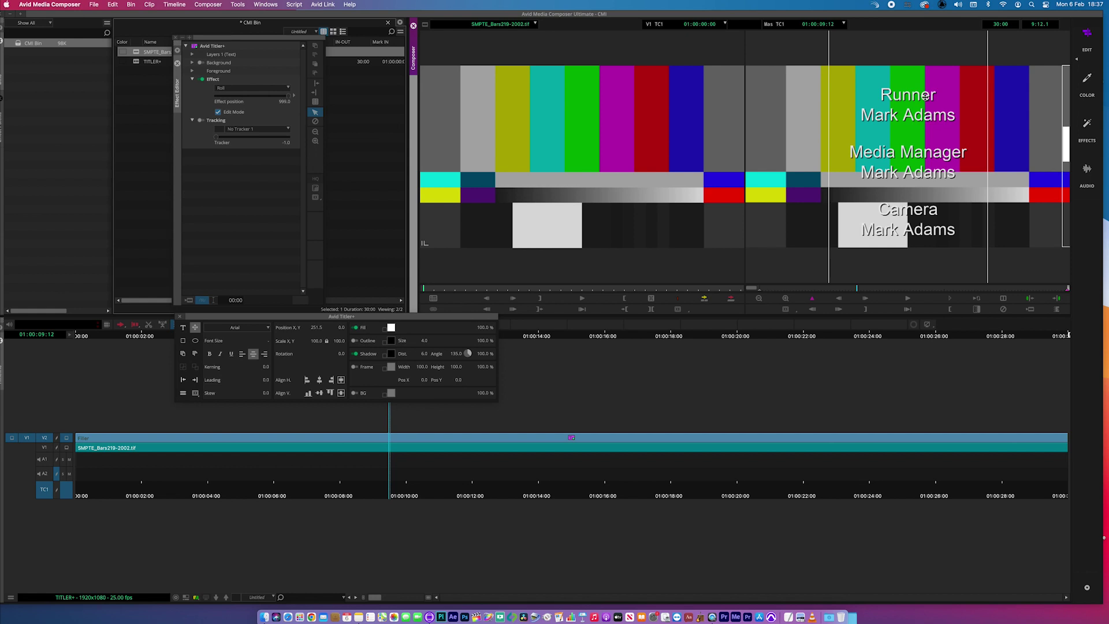
click(183, 327)
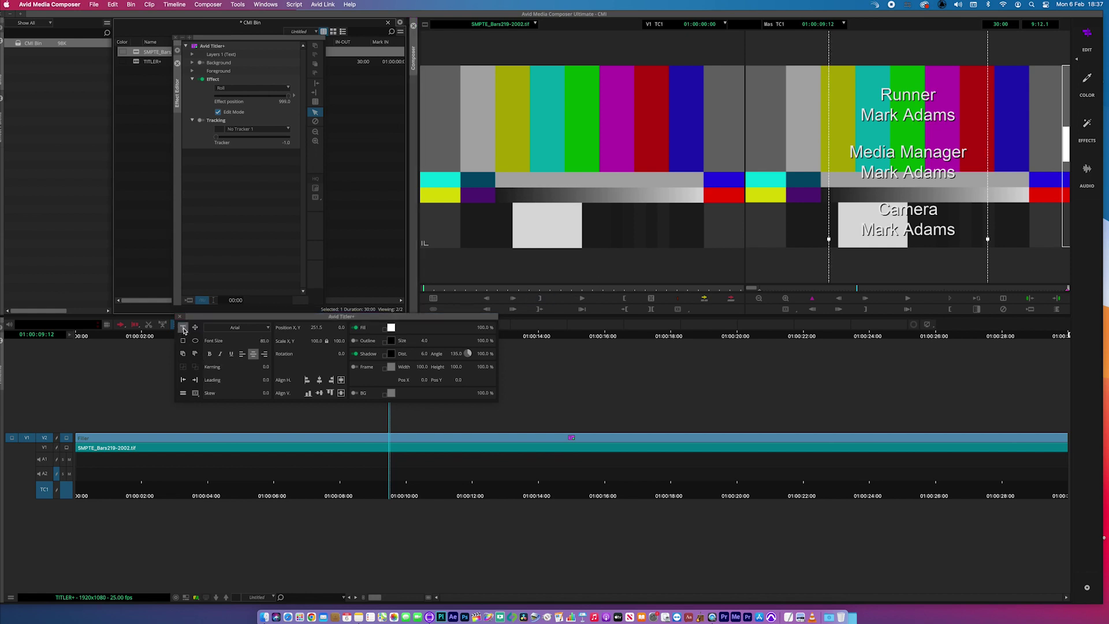
click(882, 96)
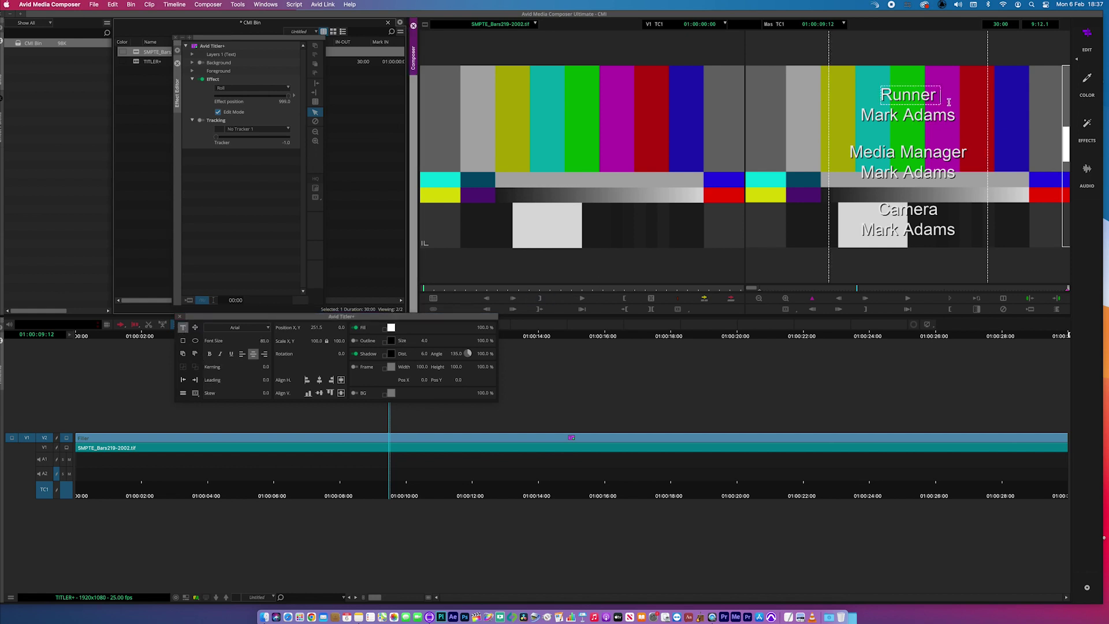
click(262, 340)
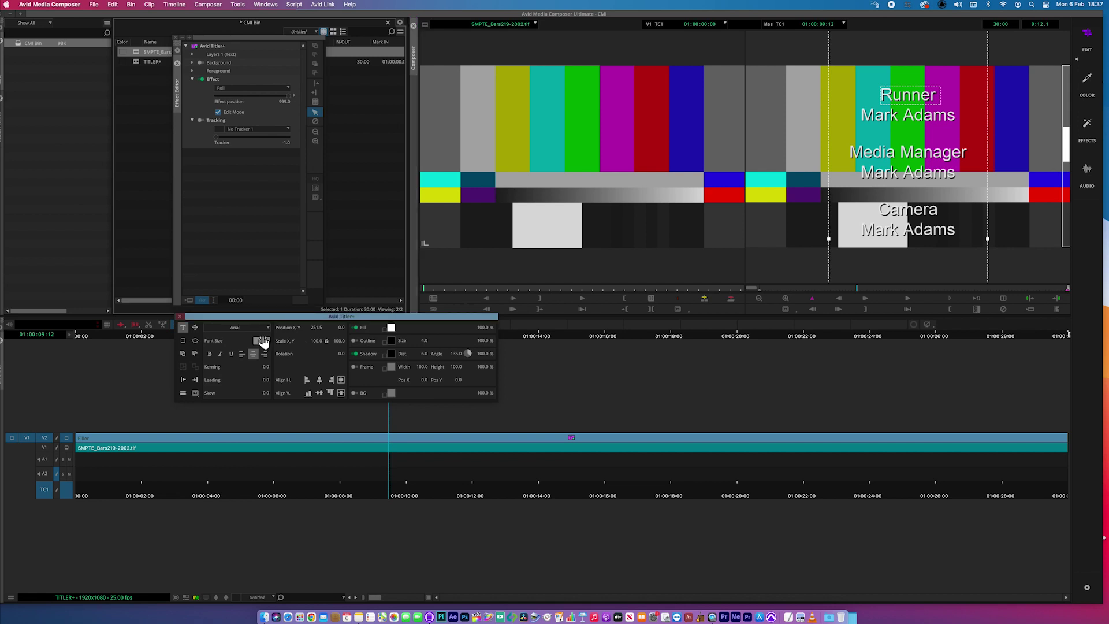
text(80)
key(Return)
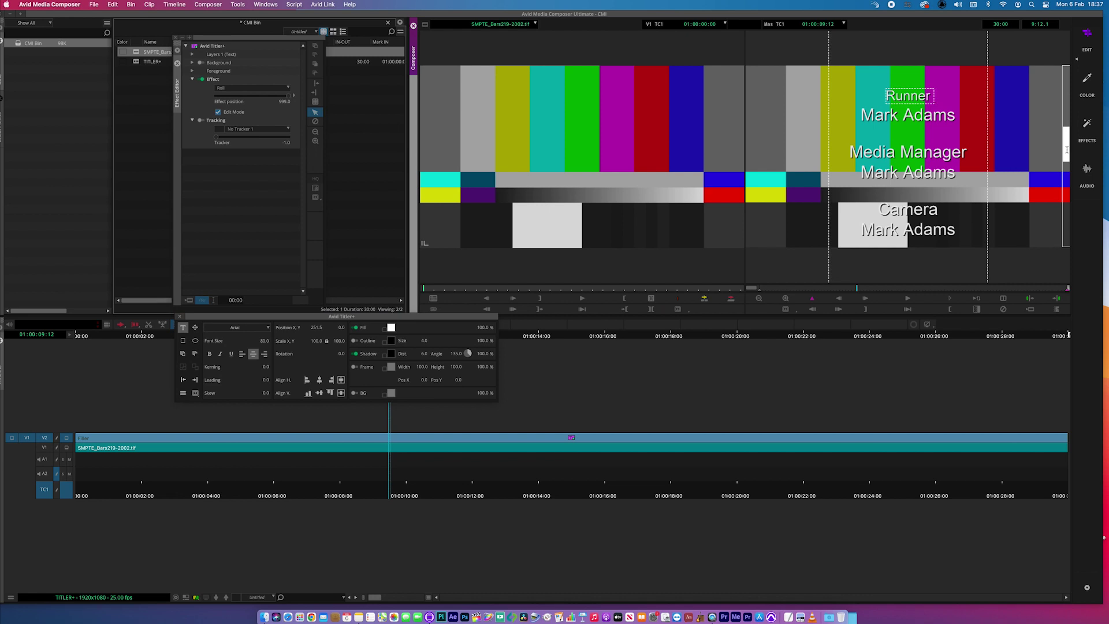
Step: Set the Media Manager and Camera role lines to font size 80
drag(848, 152, 969, 154)
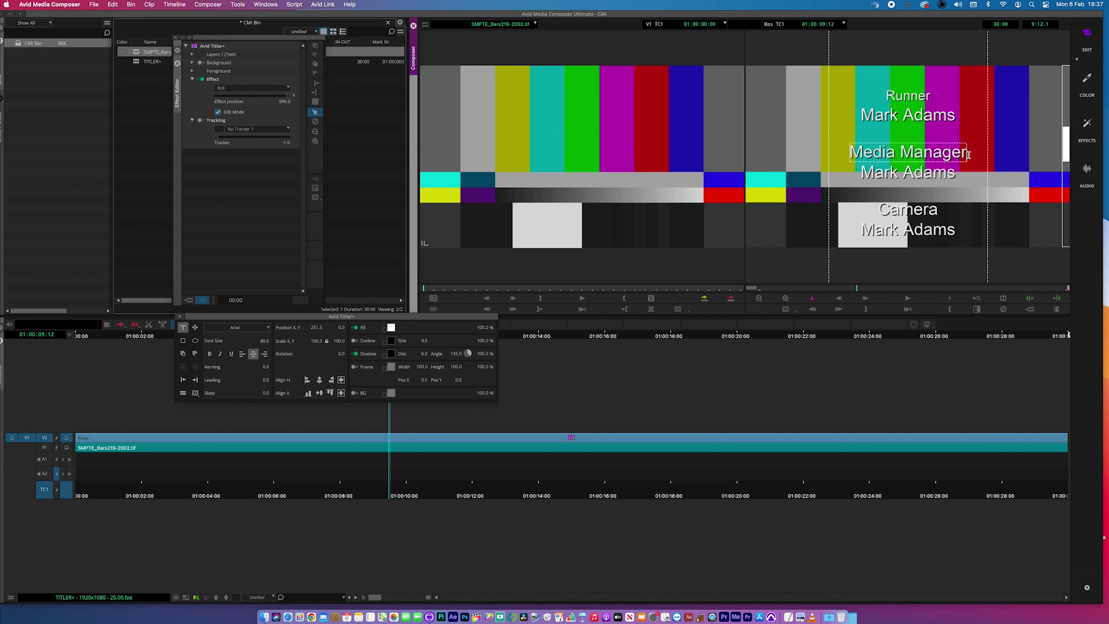
click(261, 341)
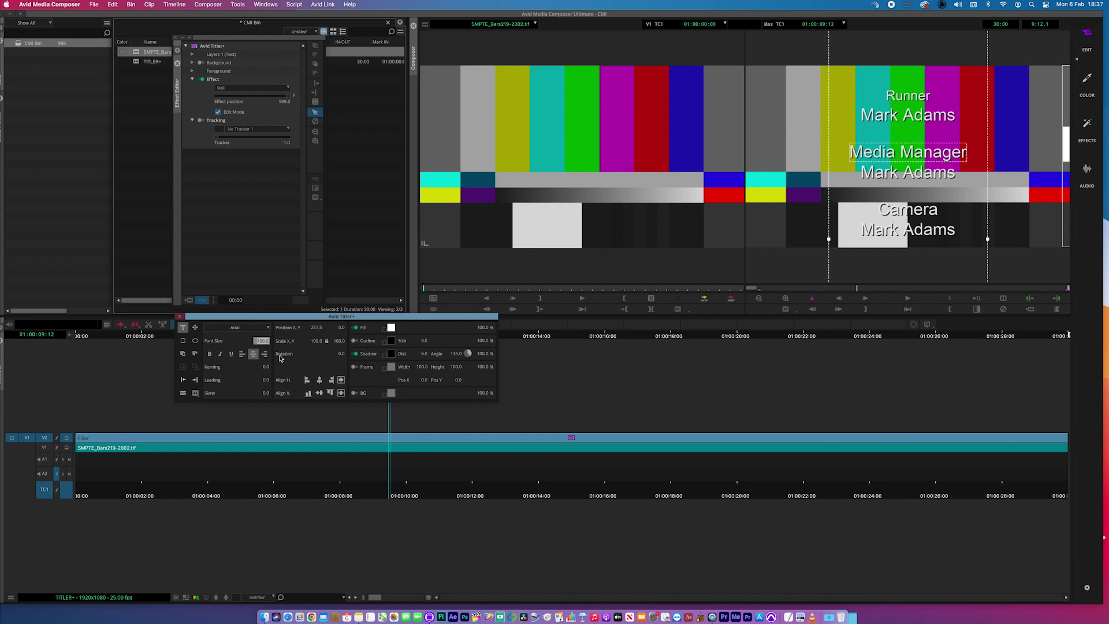
text(80)
key(Return)
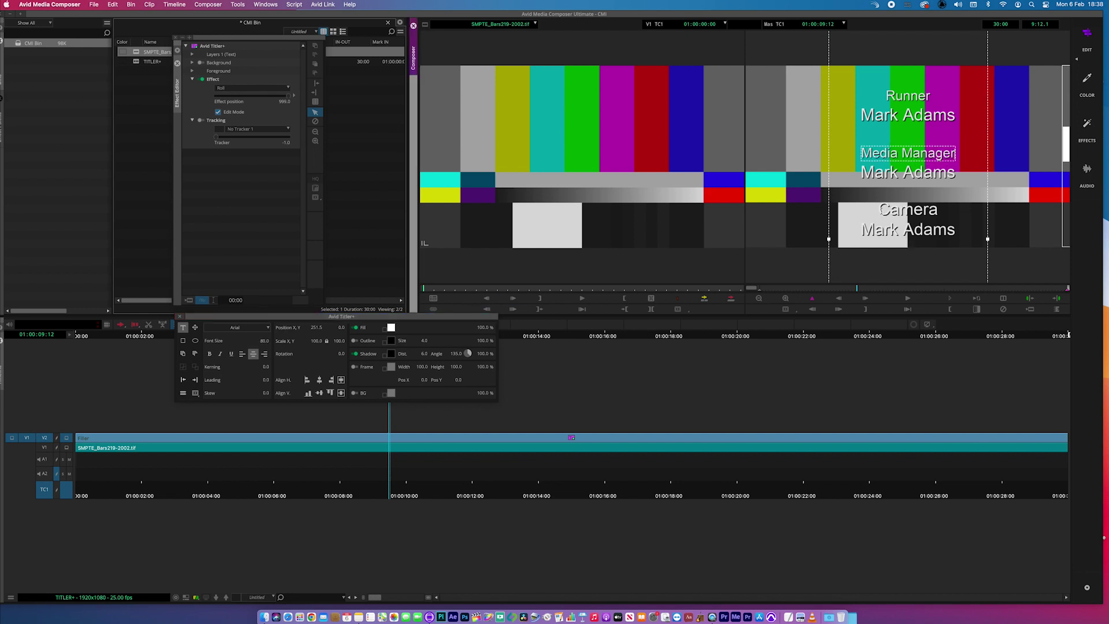
click(890, 211)
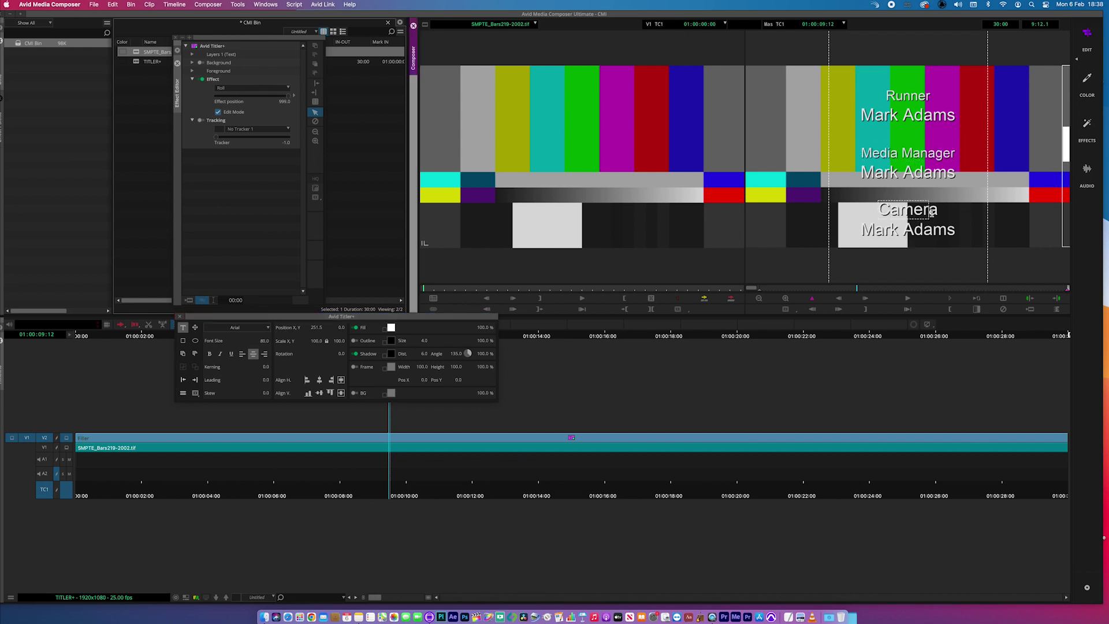
click(262, 341)
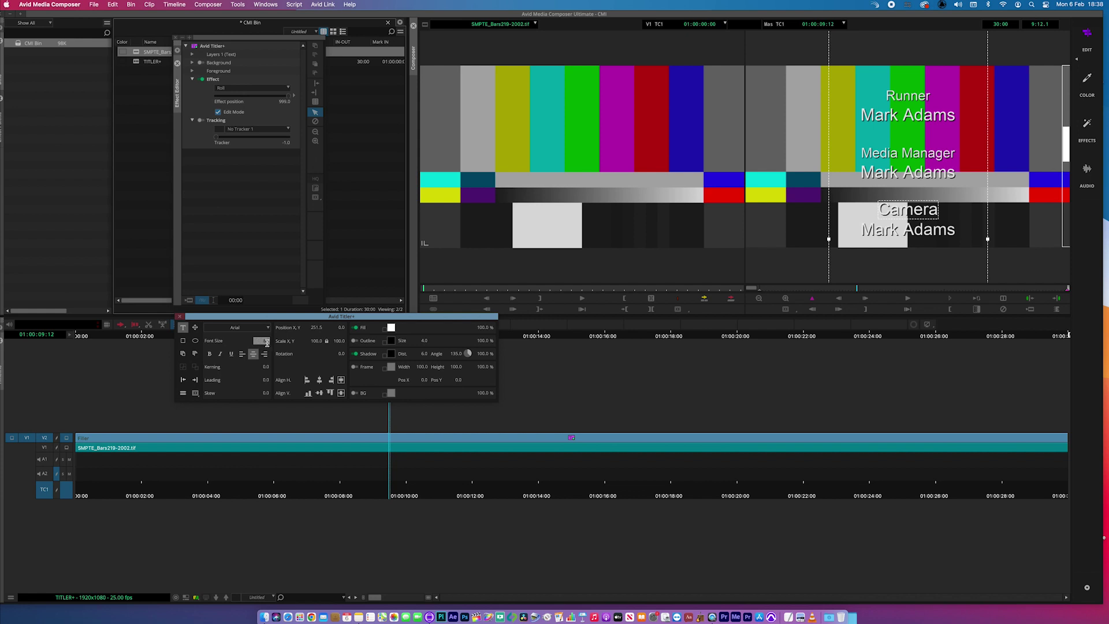
text(80)
key(Return)
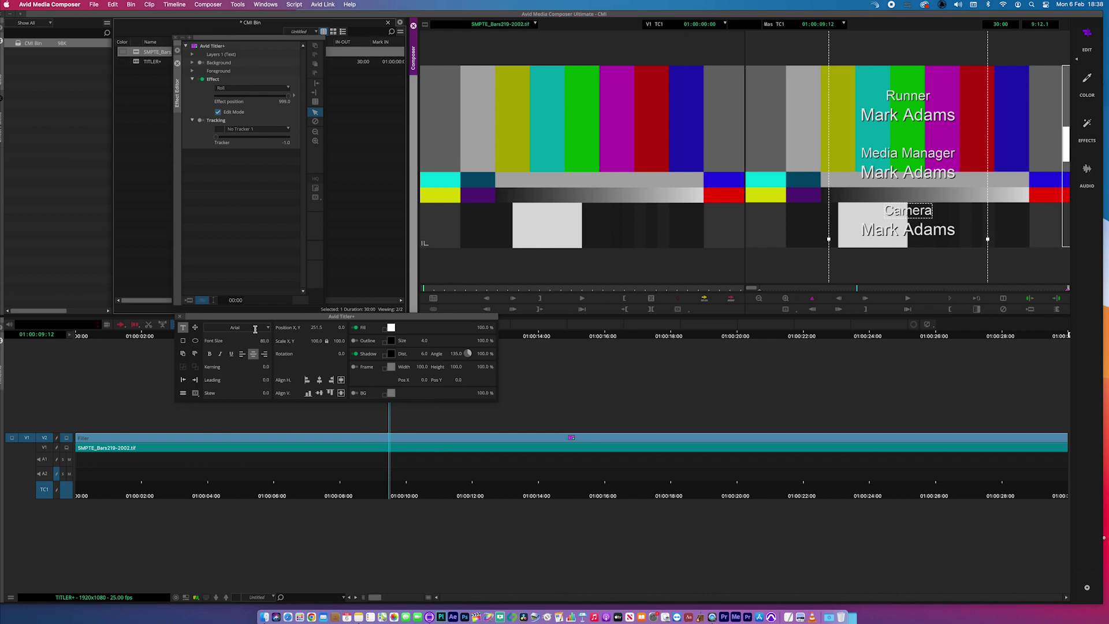
Step: Scroll further and set Production Manager to font size 80, keeping it centred
key(Escape)
drag(1069, 151, 1069, 175)
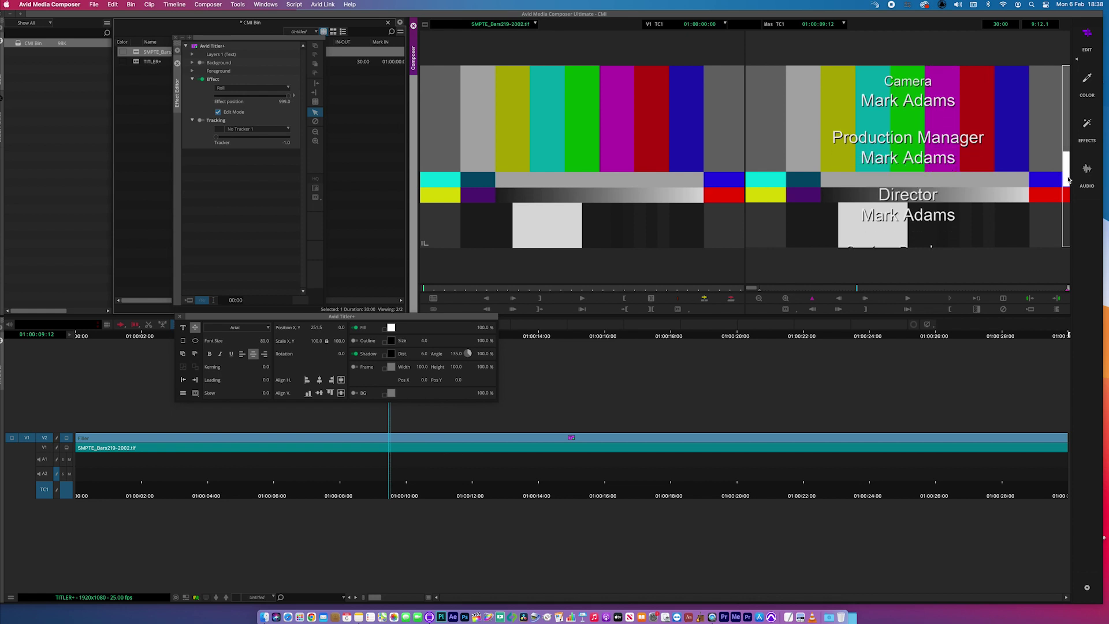
scroll(1068, 180, down, 1)
click(835, 129)
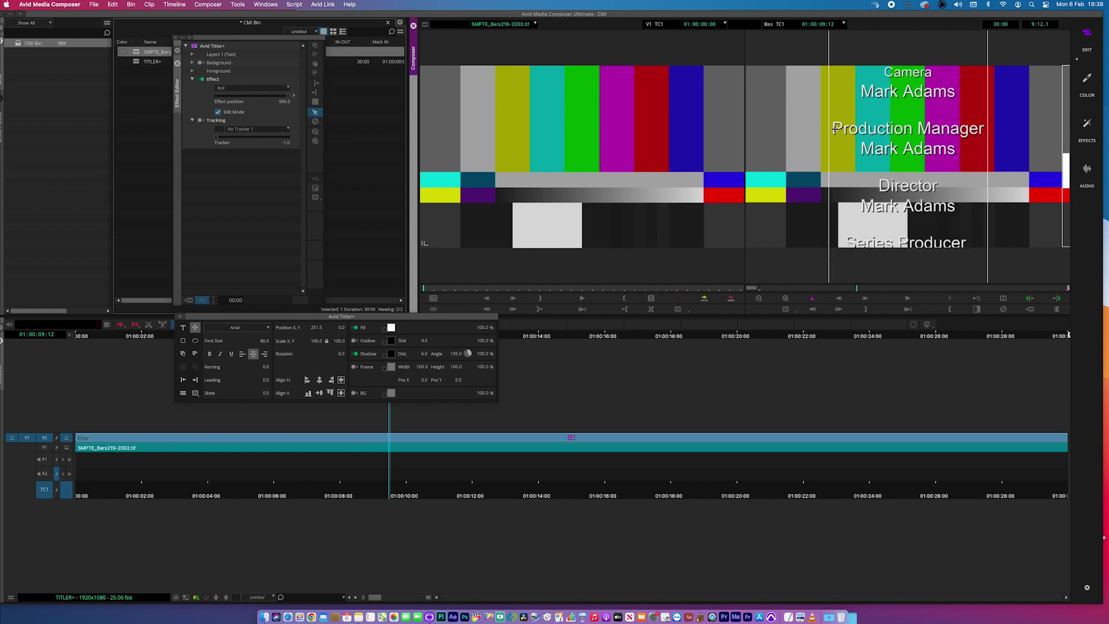
click(182, 329)
drag(833, 129, 980, 129)
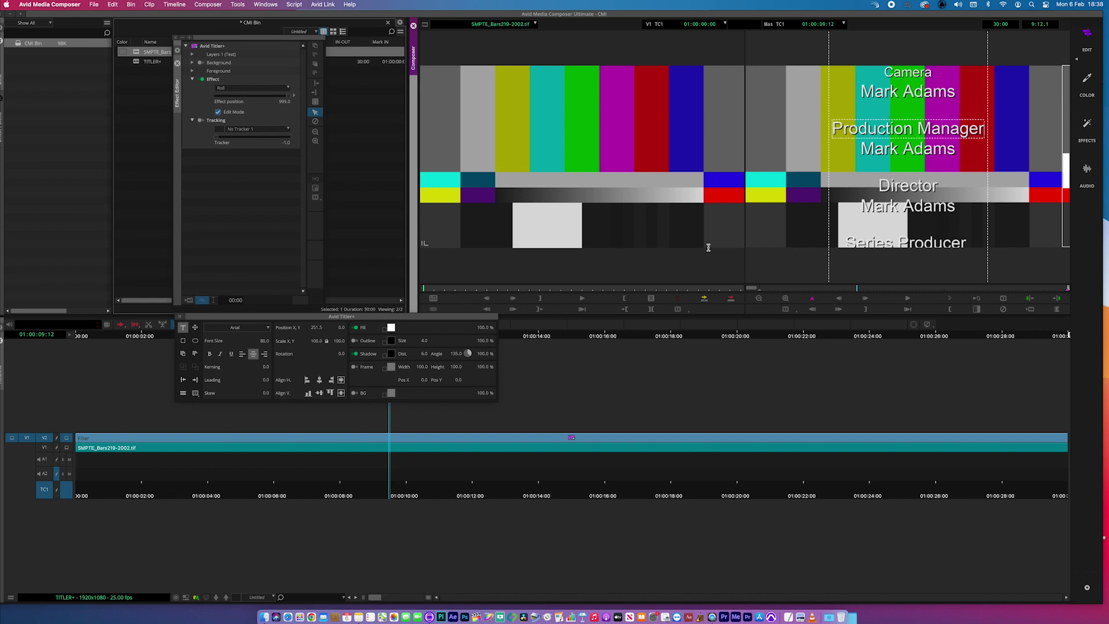
click(262, 341)
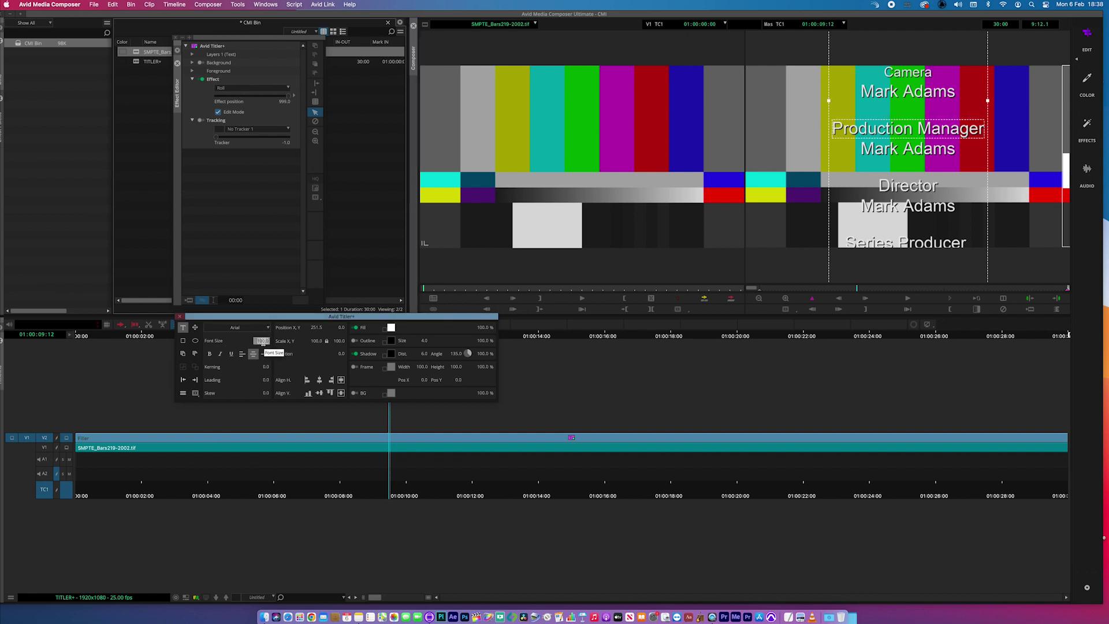
text(80)
key(Return)
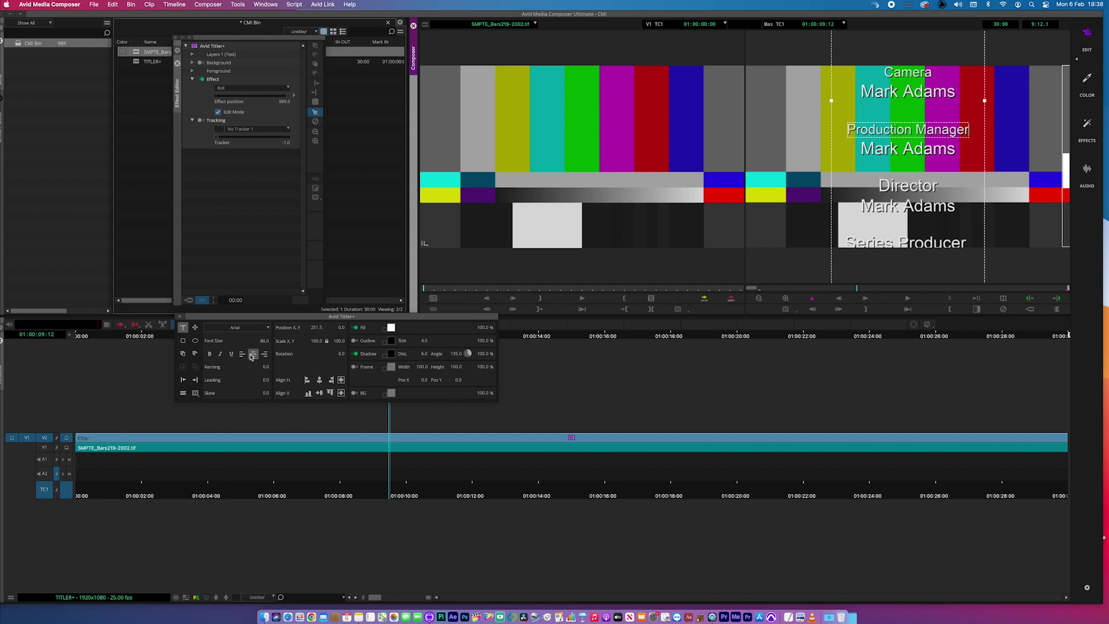
click(253, 355)
Step: Set the Director role line to font size 80
click(884, 186)
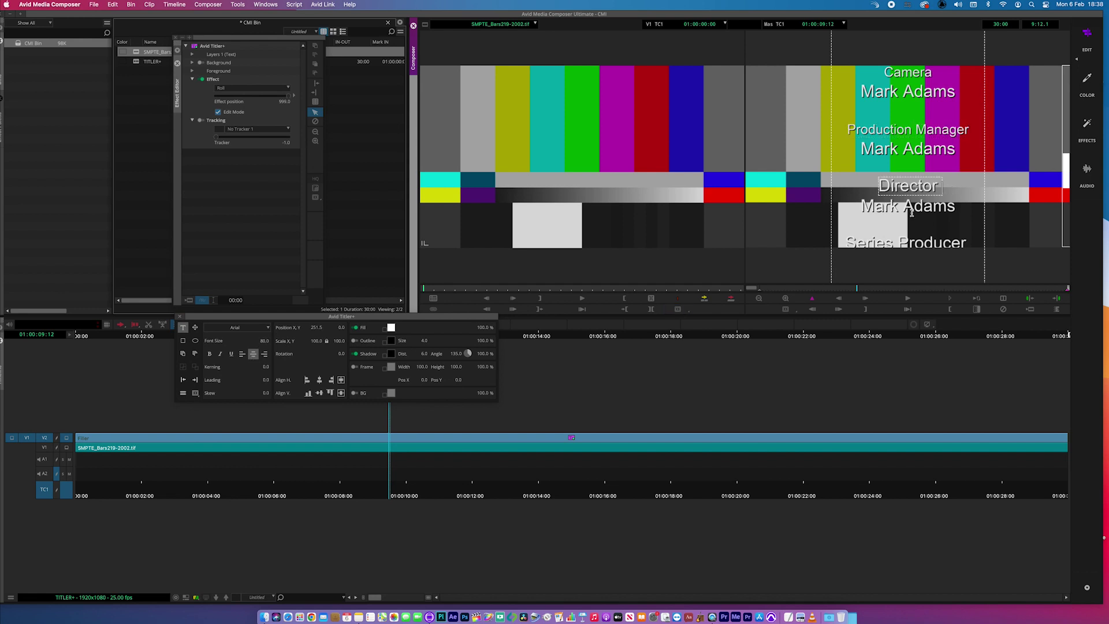
click(261, 340)
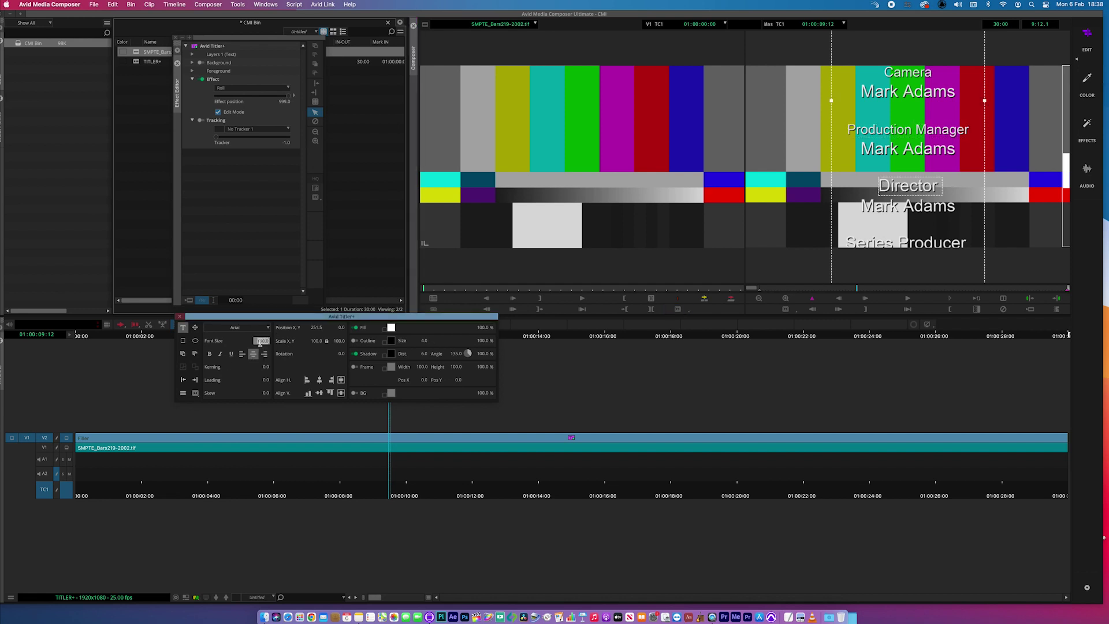
text(80)
key(Return)
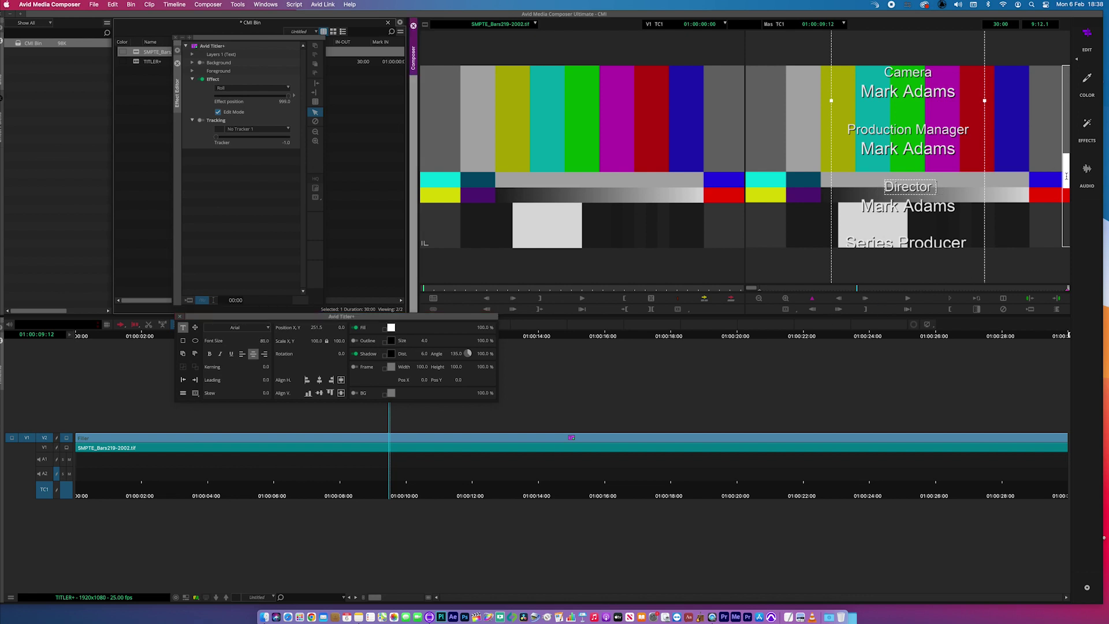
click(195, 328)
Step: Scroll down and set the Series Producer role line to font size 80
drag(1067, 167, 1068, 183)
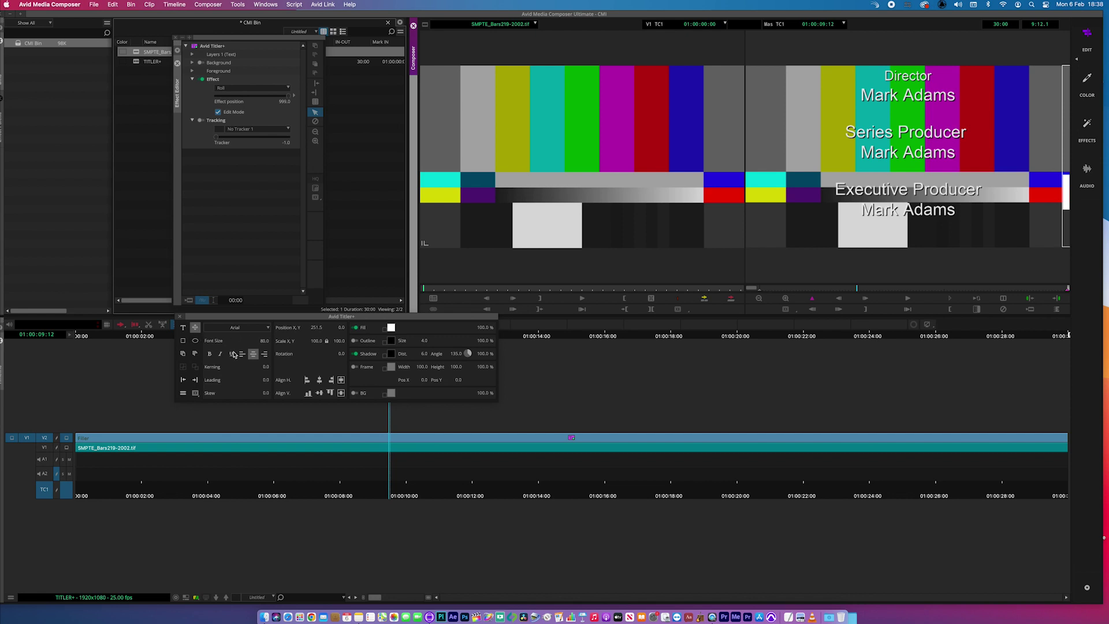
click(854, 134)
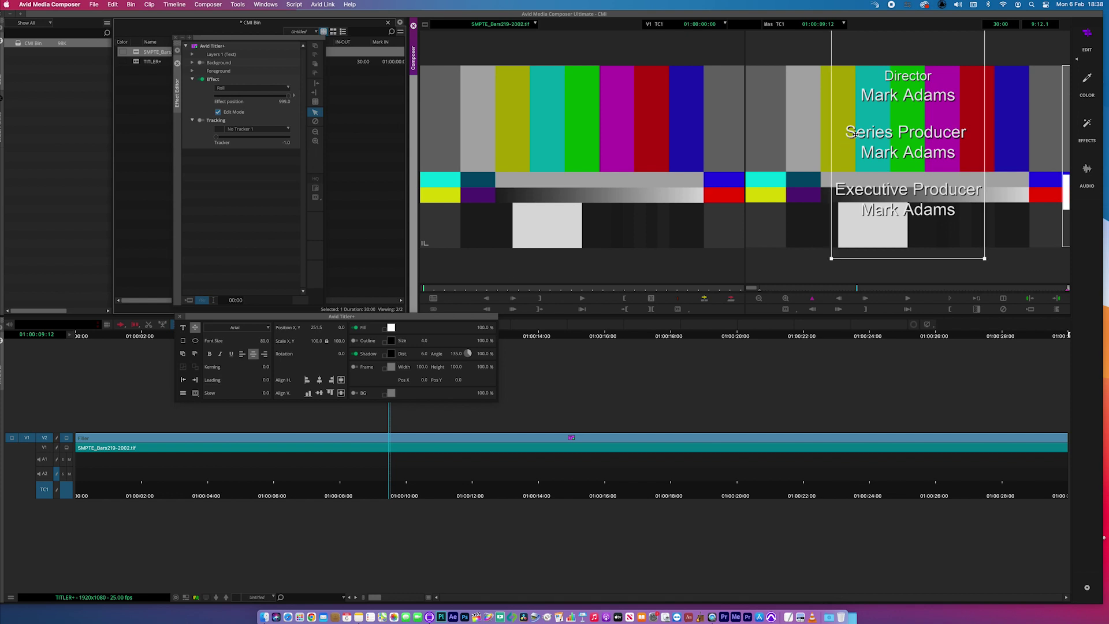
click(182, 329)
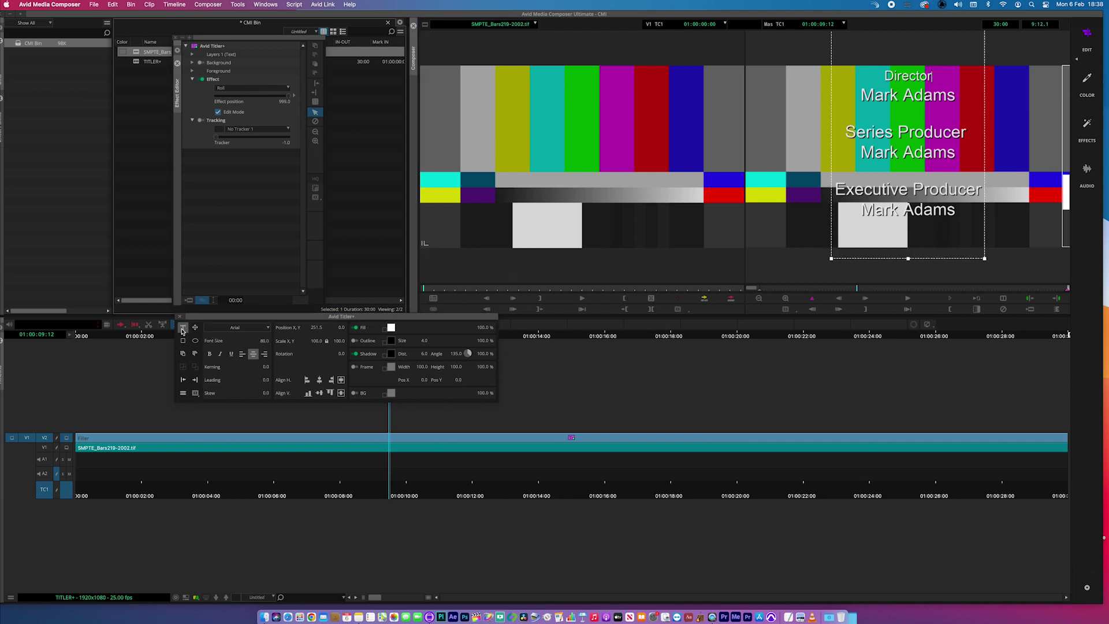
drag(848, 132, 974, 133)
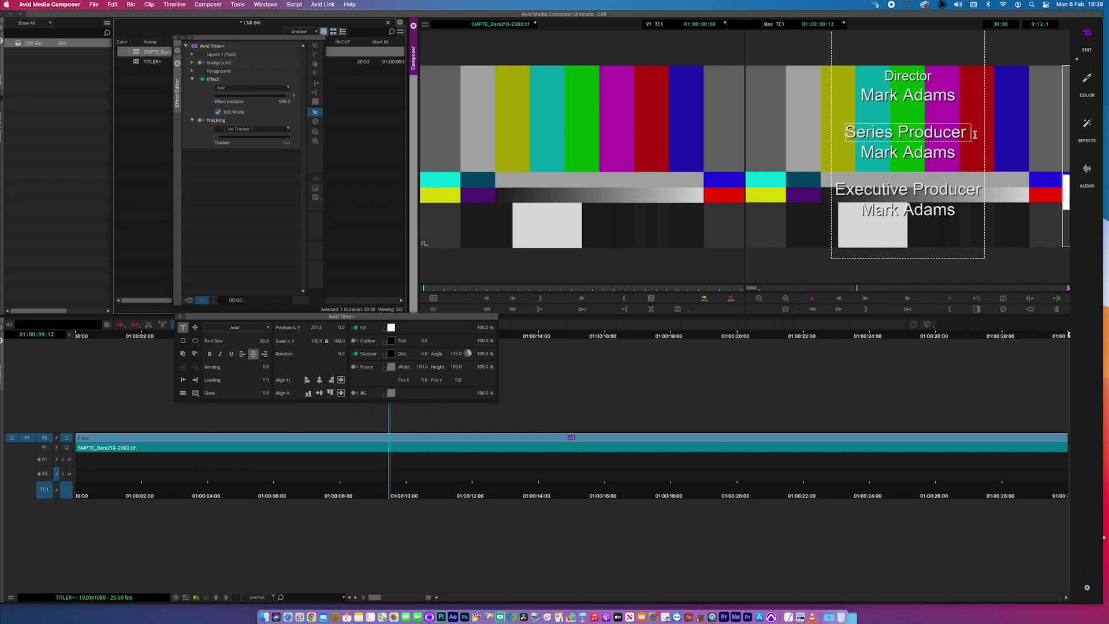
click(259, 341)
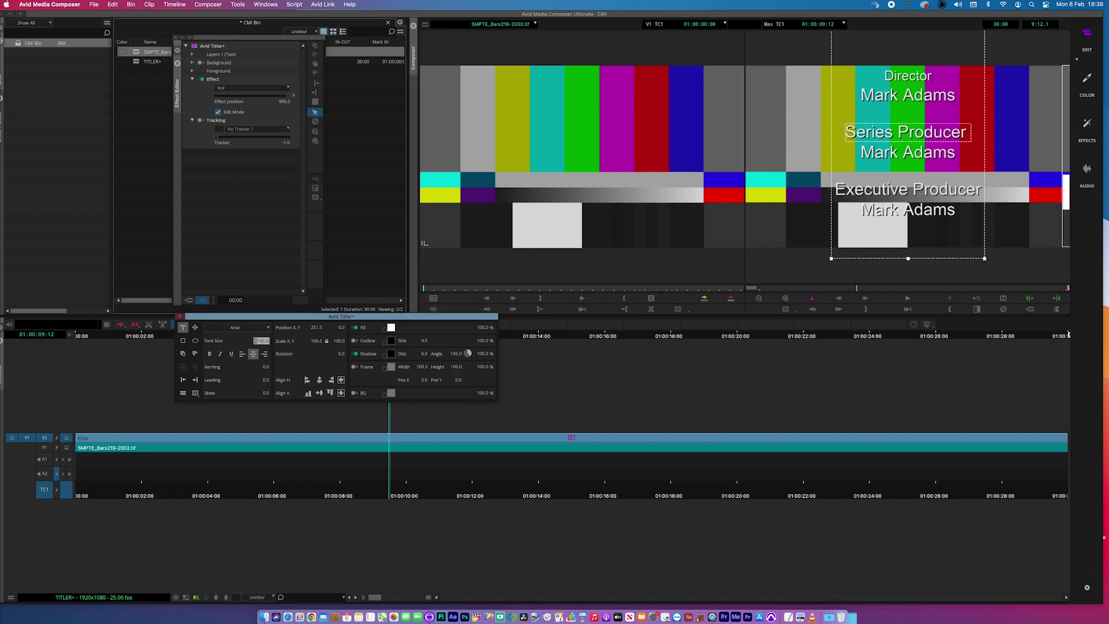
text(80)
key(Return)
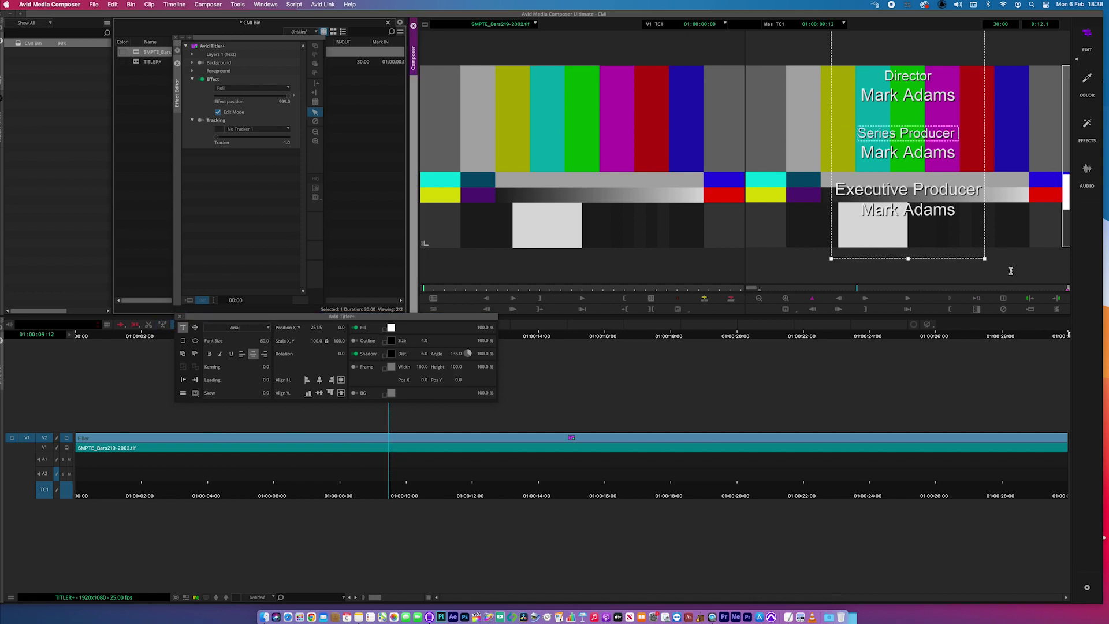
Step: Set the Executive Producer role line to font size 80
drag(837, 190, 985, 190)
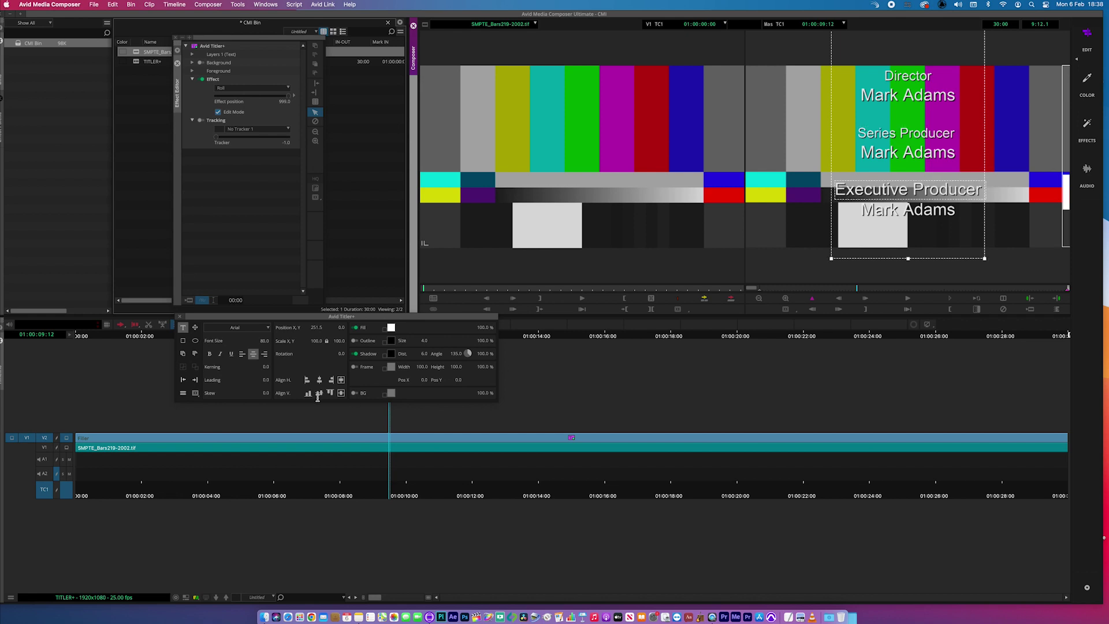
click(263, 342)
text(80)
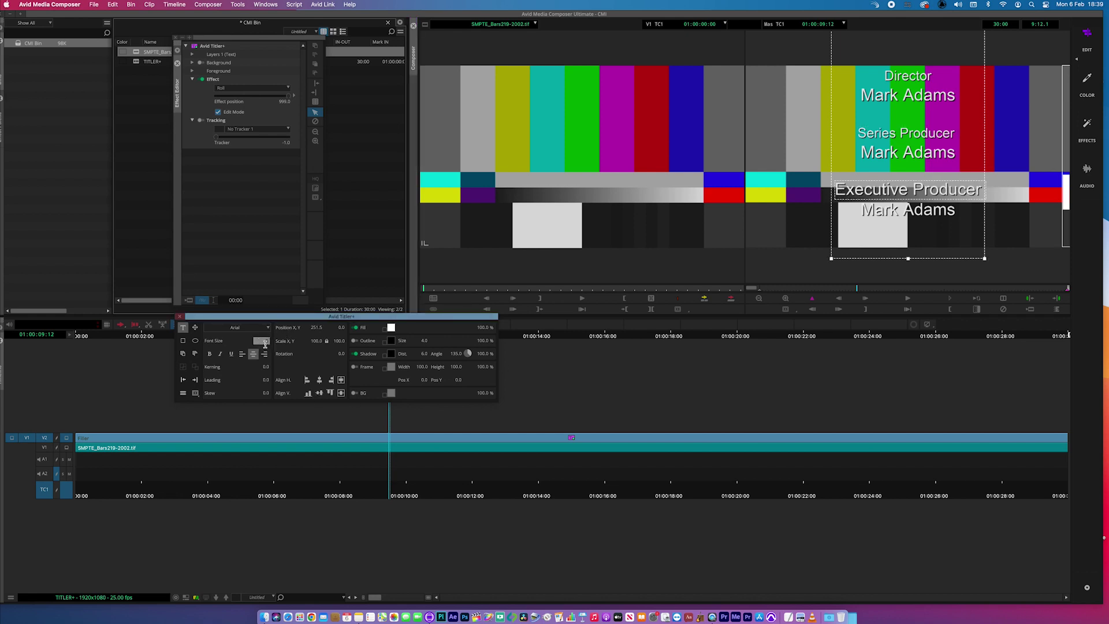
key(Return)
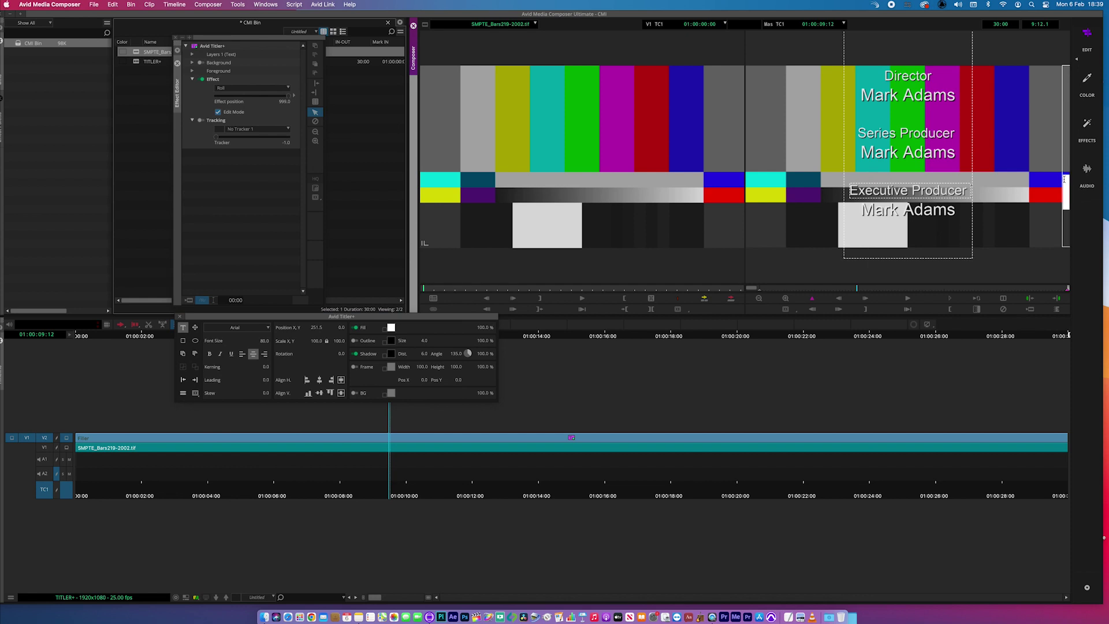
click(195, 328)
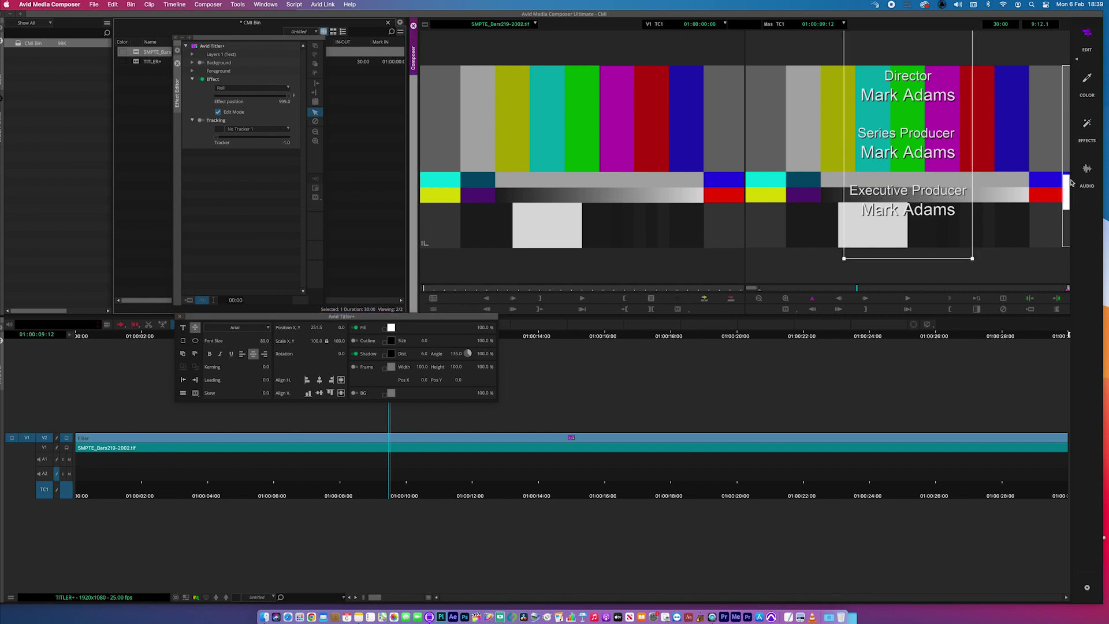
Step: Scroll back up, select all the credit text, then deselect it and activate the timeline
drag(1068, 195, 1065, 129)
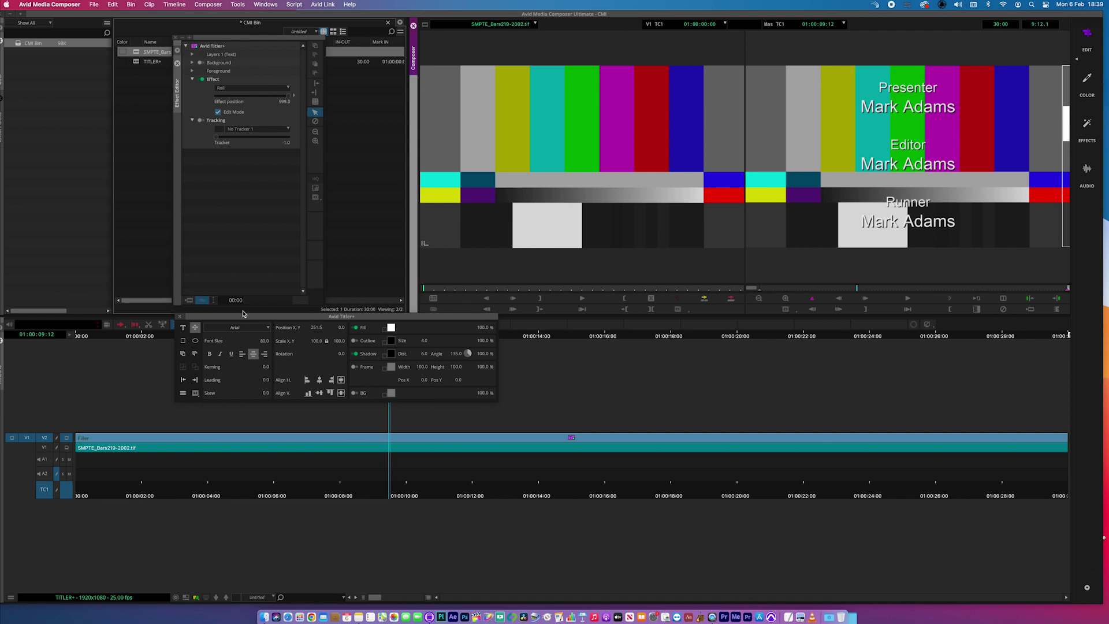
click(182, 328)
click(877, 211)
key(super+a)
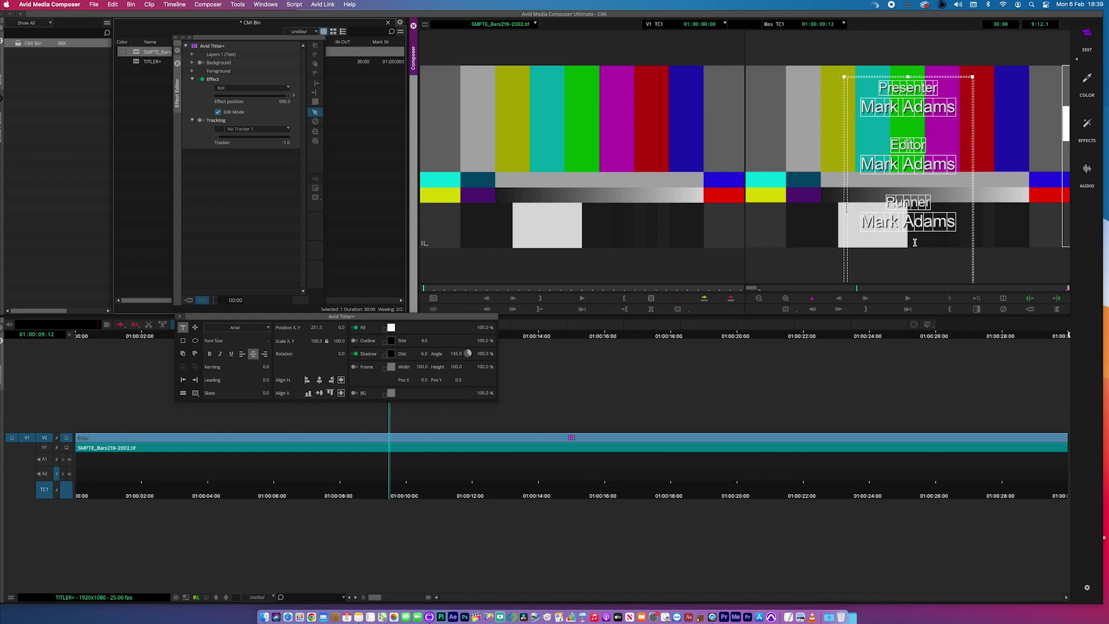
click(996, 263)
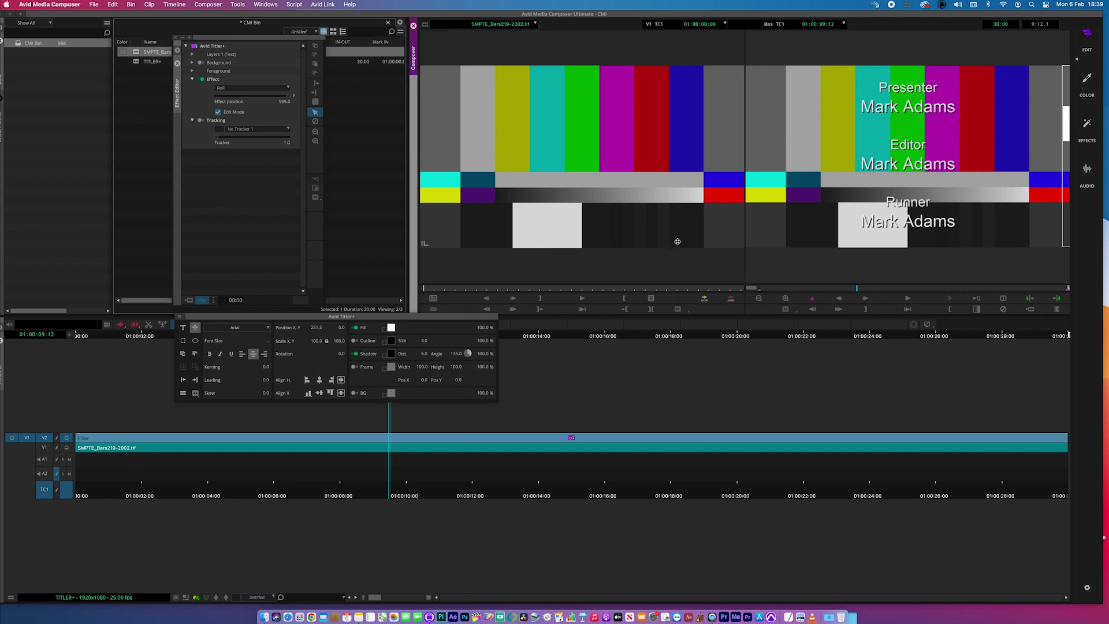
click(528, 339)
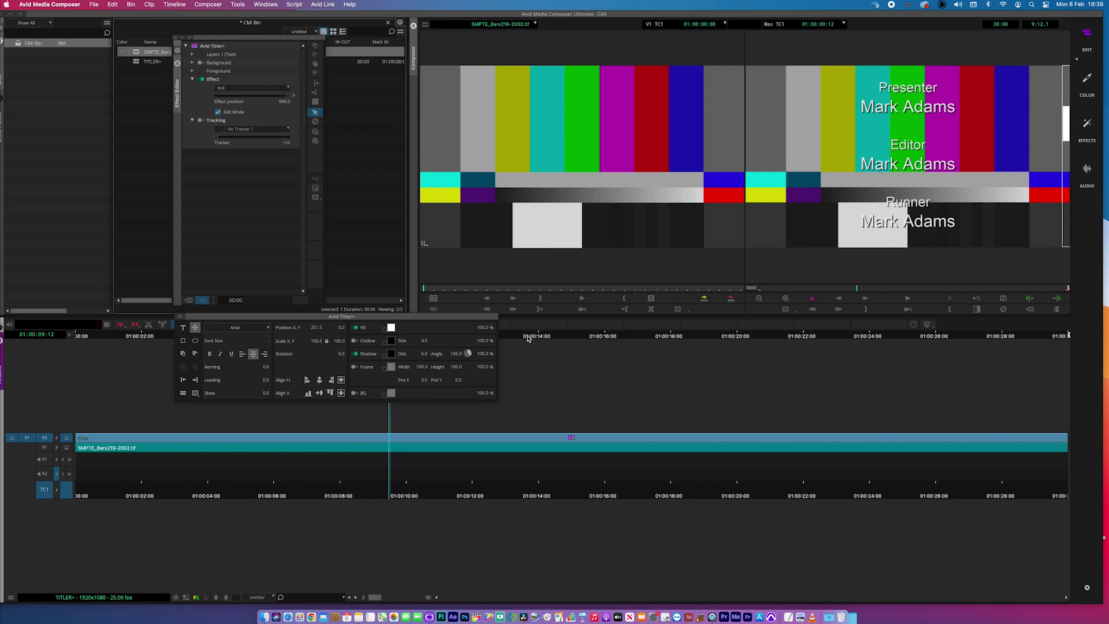
Step: At 01:00:13:15, enter Effect Mode, reopen Avid Titler+ and enable Edit Mode on the roll
click(526, 337)
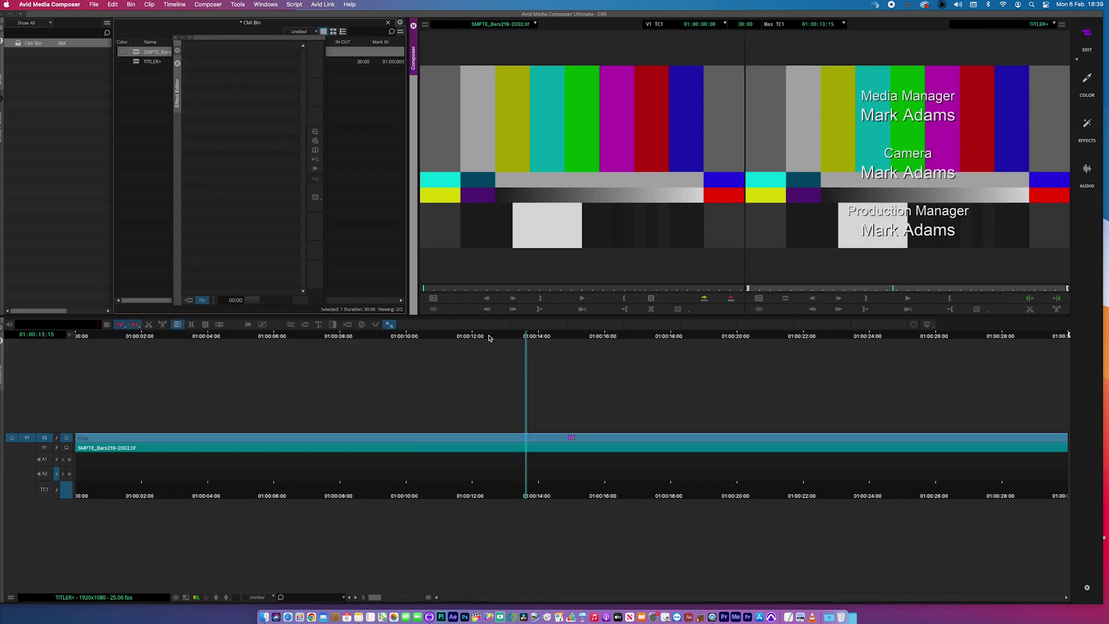
click(292, 327)
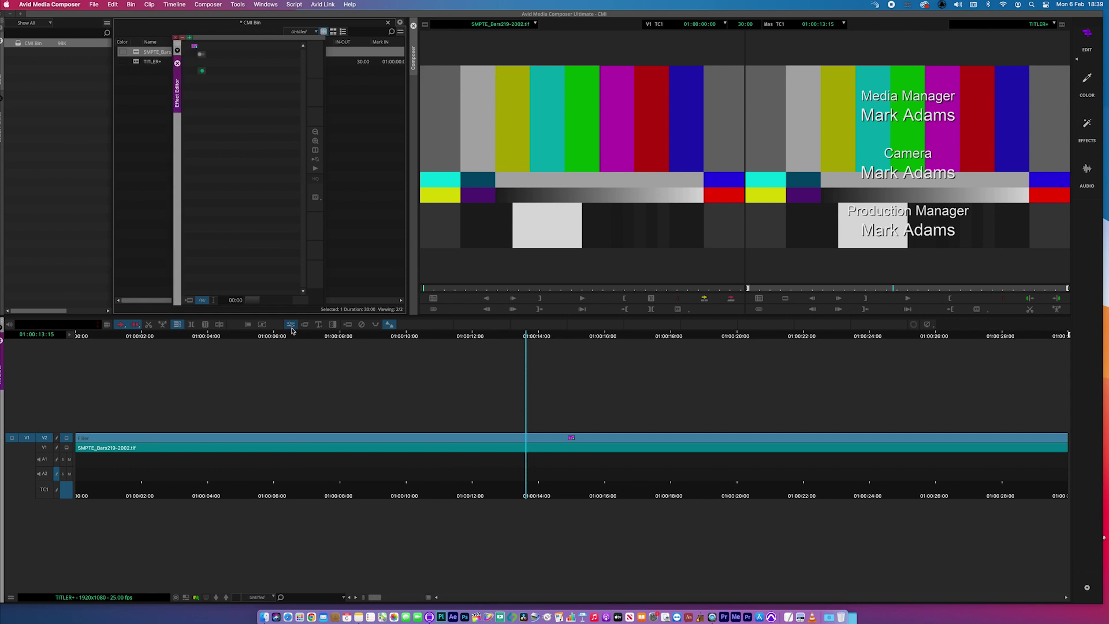
click(242, 4)
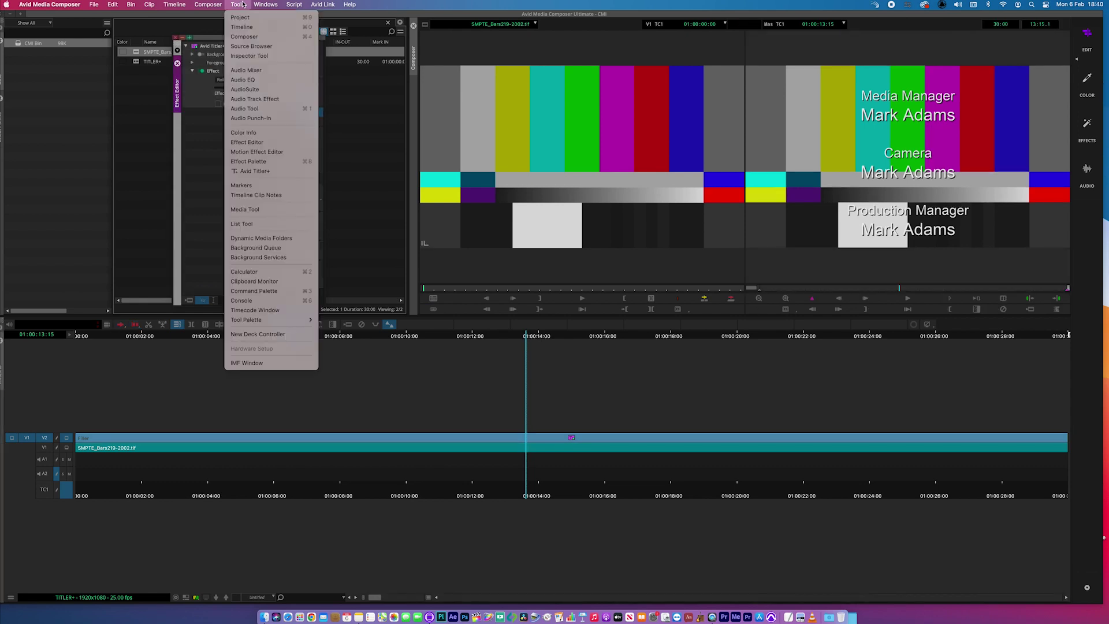
click(254, 171)
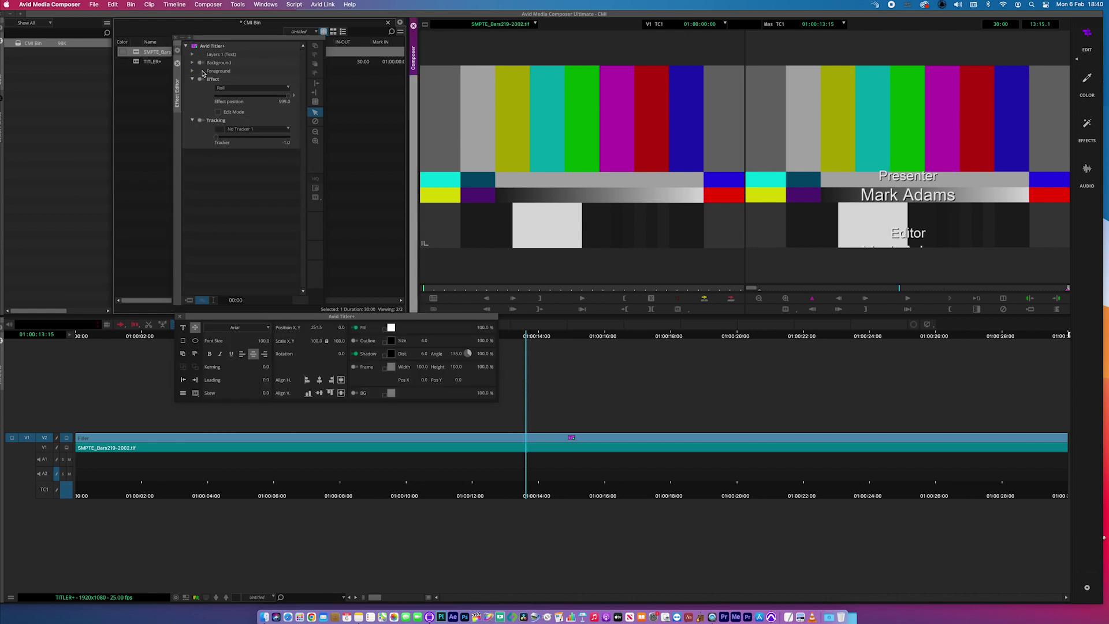
click(182, 327)
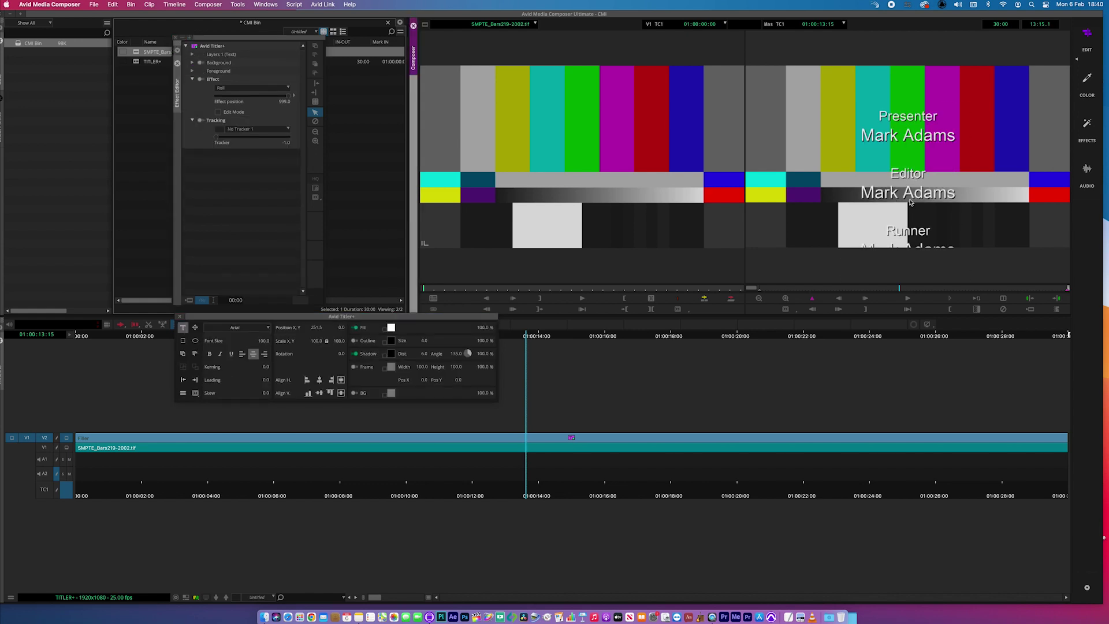
click(911, 202)
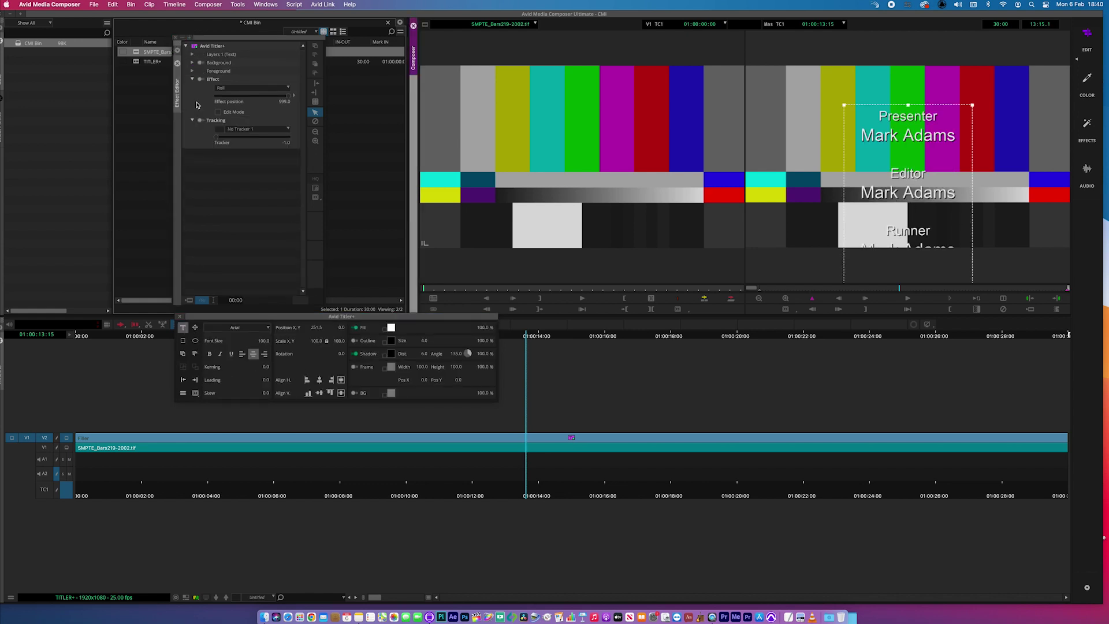
click(218, 112)
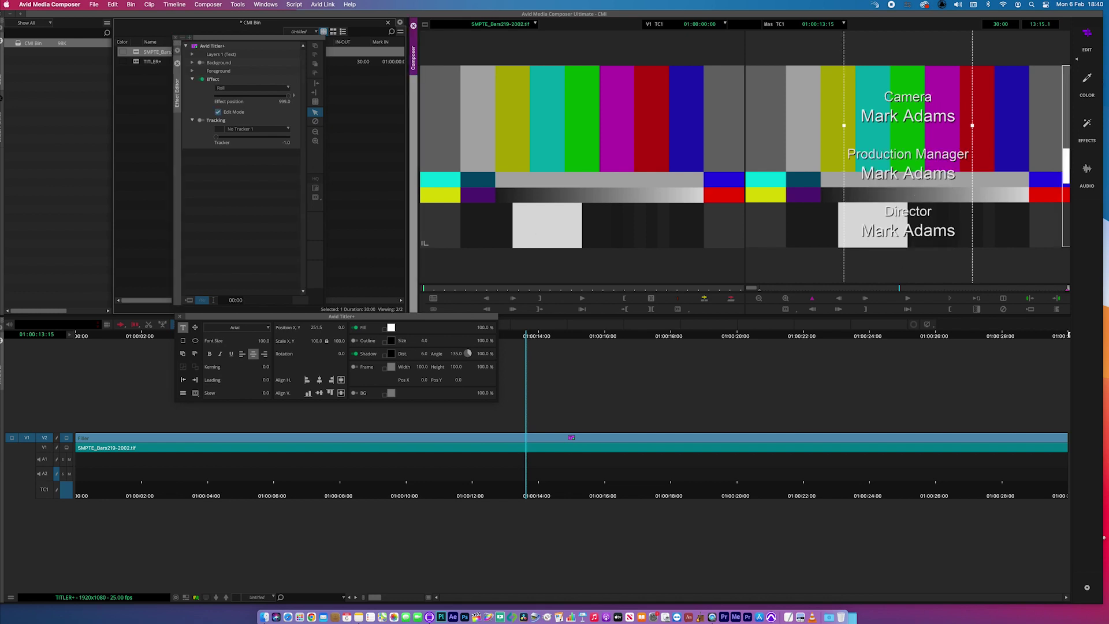
click(195, 327)
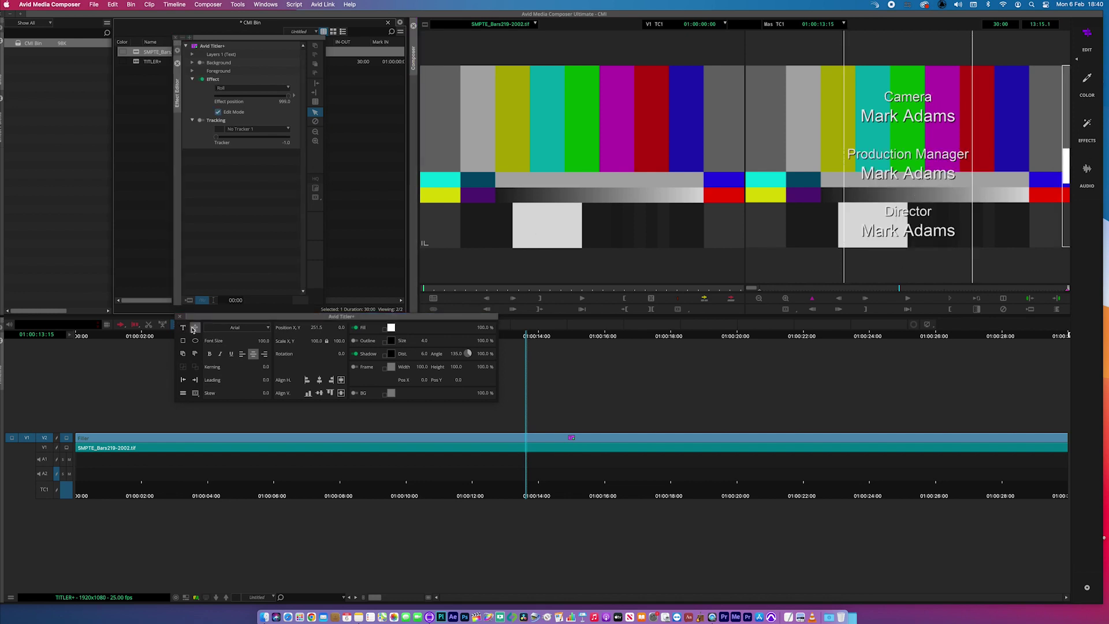
drag(1066, 167, 1066, 114)
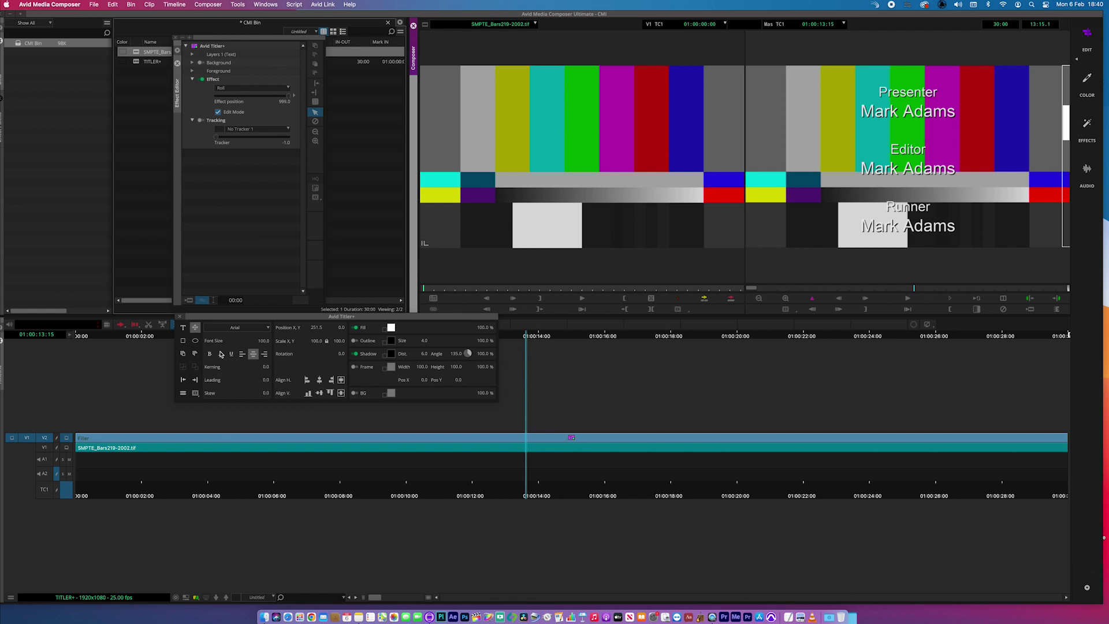
click(185, 329)
click(938, 167)
drag(894, 149, 952, 167)
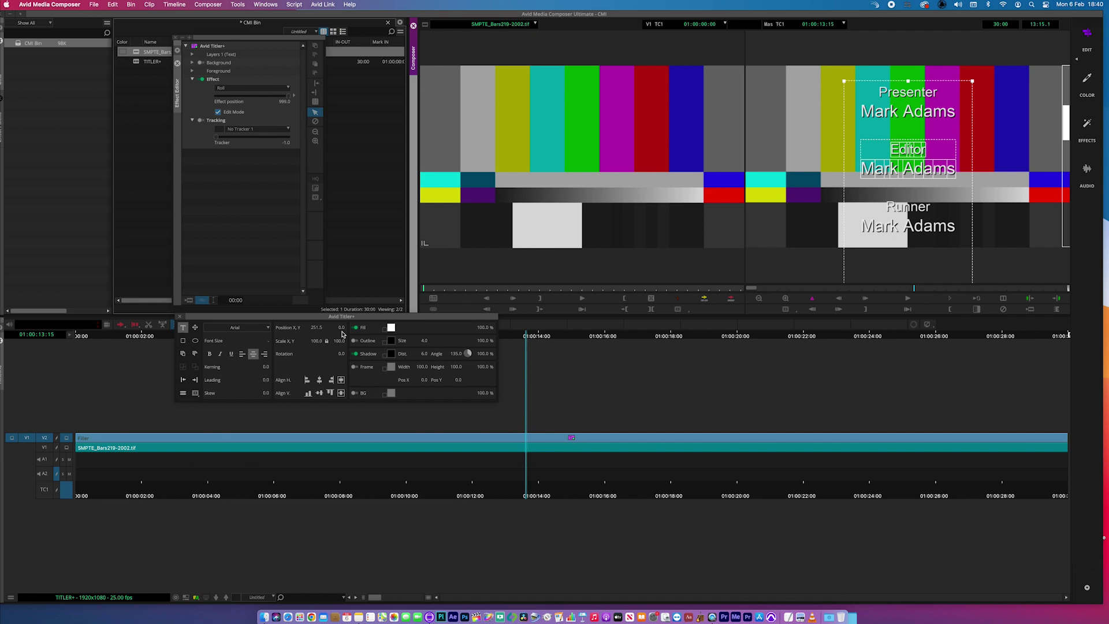
drag(340, 330, 325, 333)
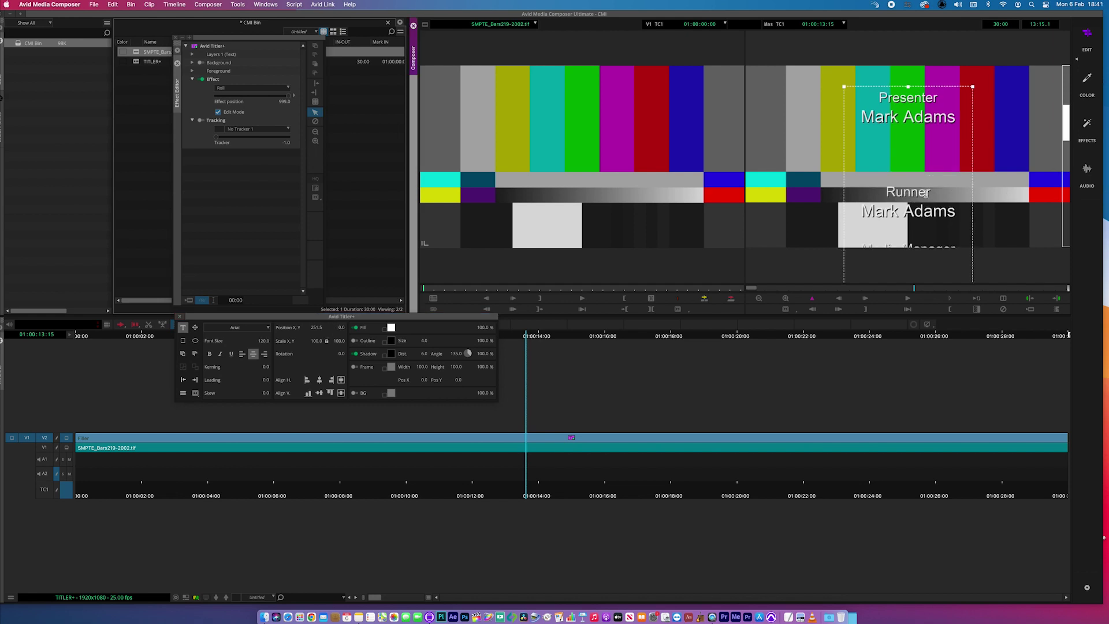
Step: Turn title Edit Mode back on, attempt to undo the last change, then leave Edit Mode
click(196, 328)
drag(1069, 128, 1062, 134)
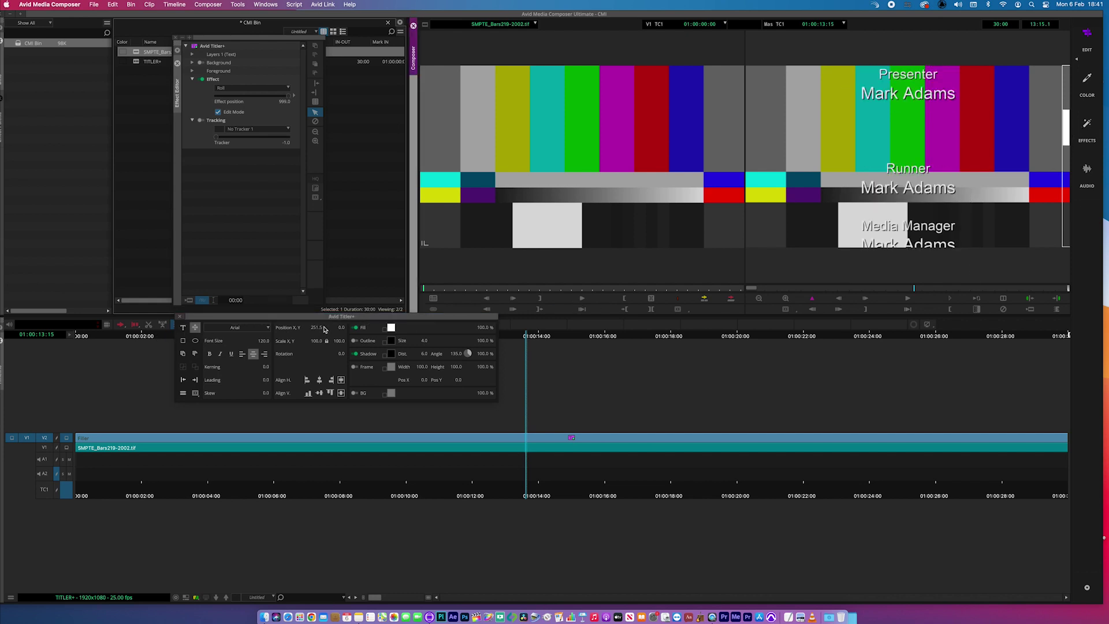
click(182, 327)
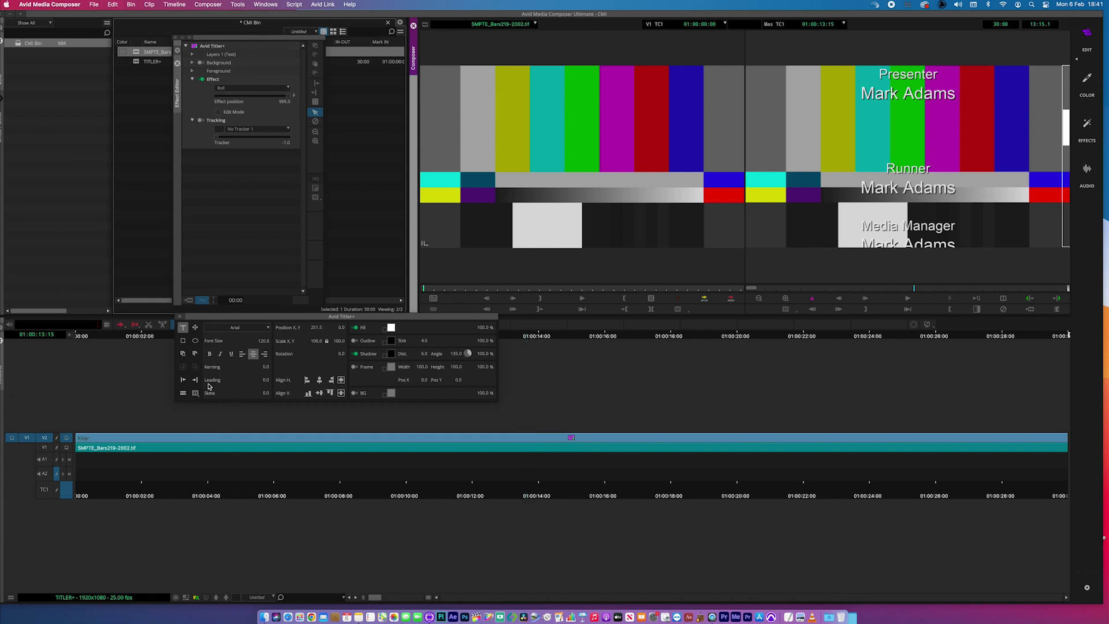
click(909, 184)
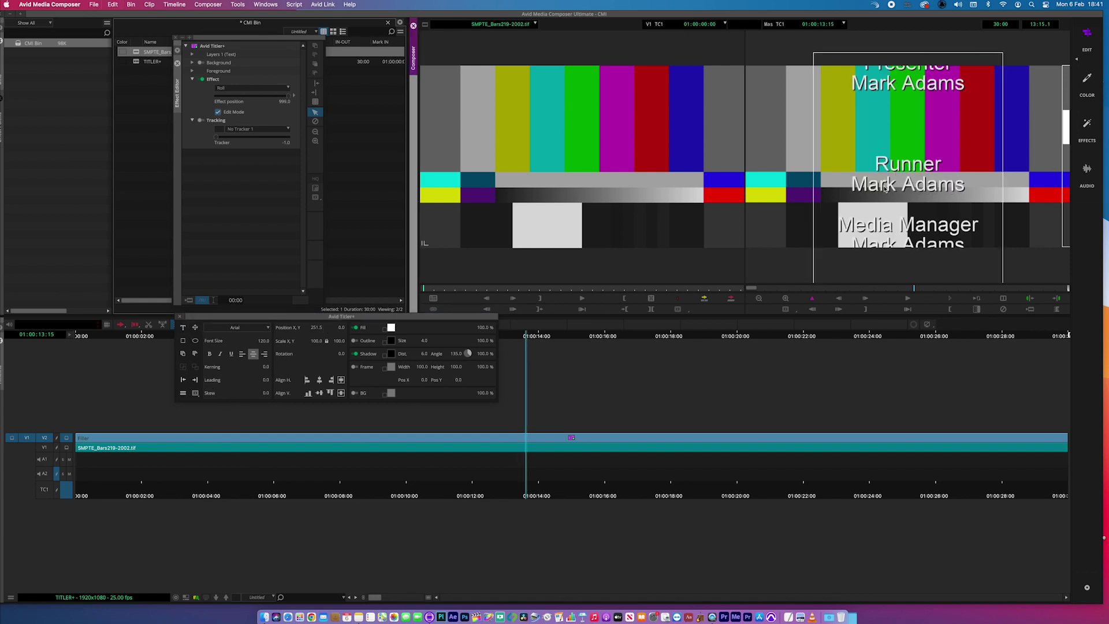
scroll(885, 188, up, 1)
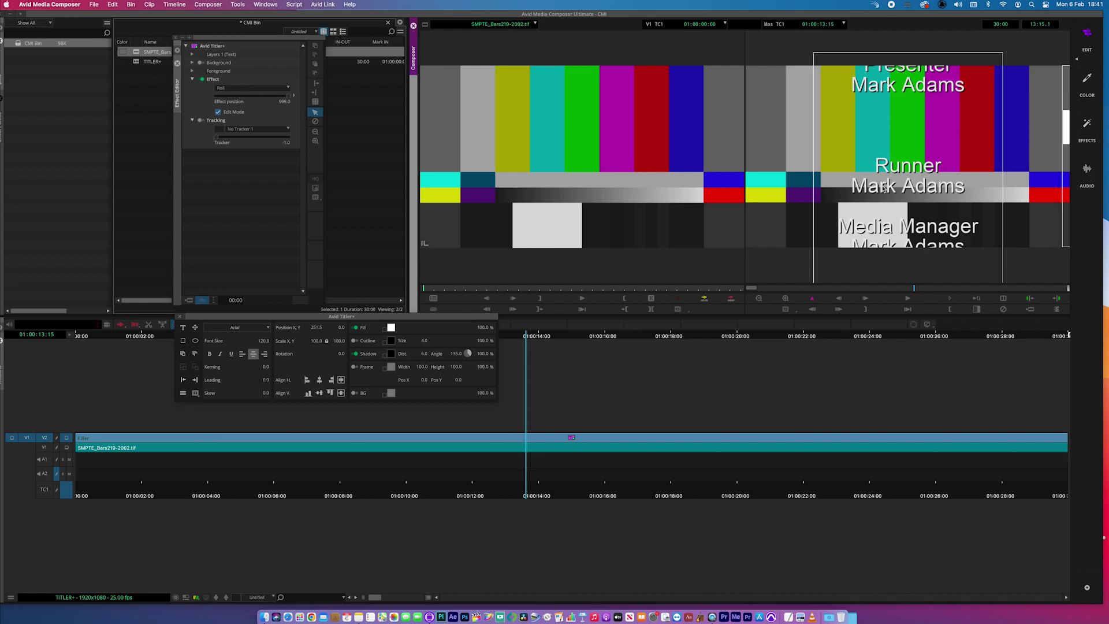
key(super+c)
click(884, 189)
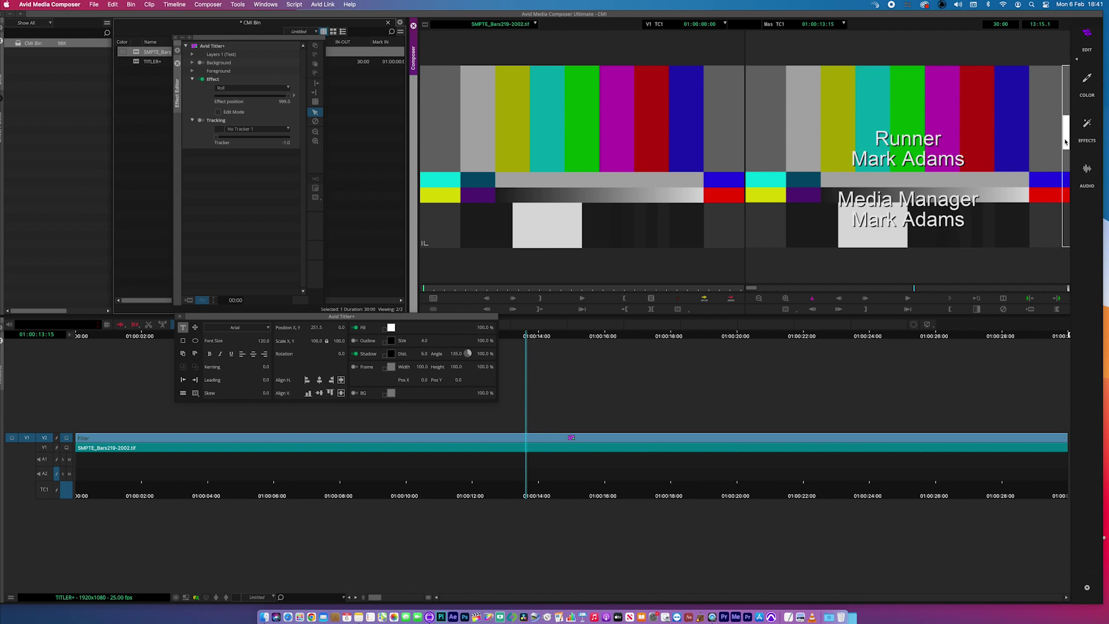
Step: Re-enable Roll Edit Mode and scroll the credits to Runner, Media Manager and Camera
click(909, 166)
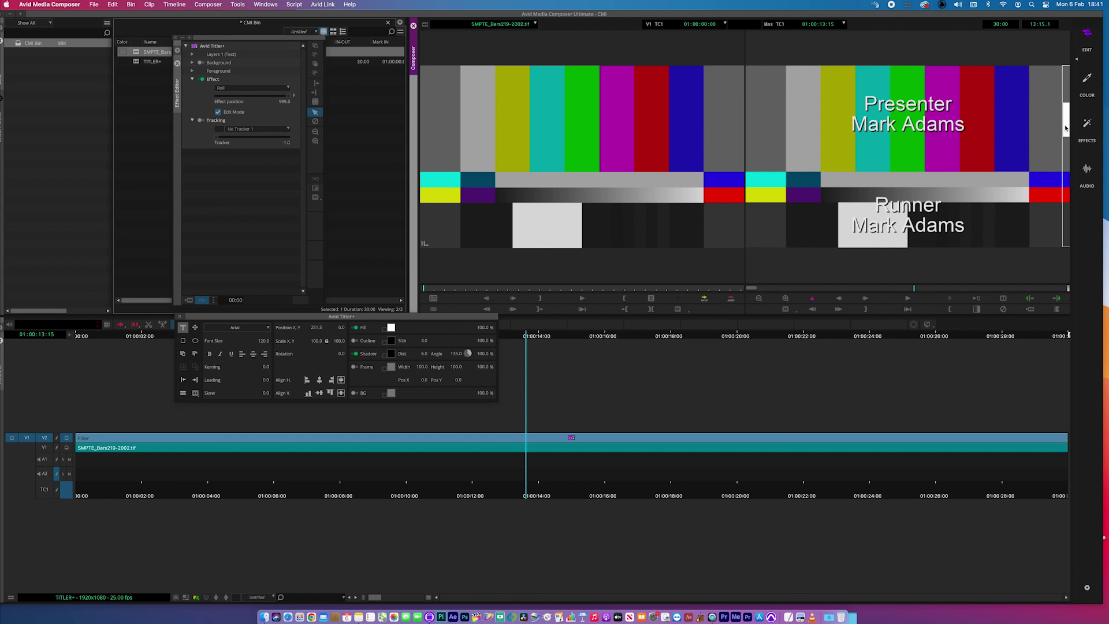
drag(1066, 129, 1067, 141)
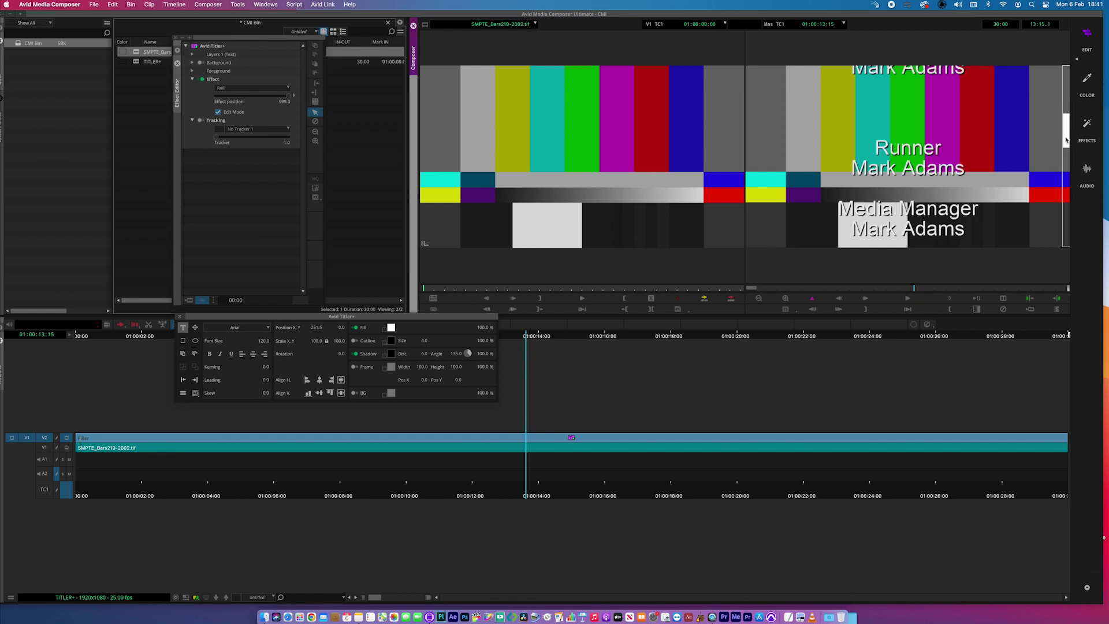
click(195, 328)
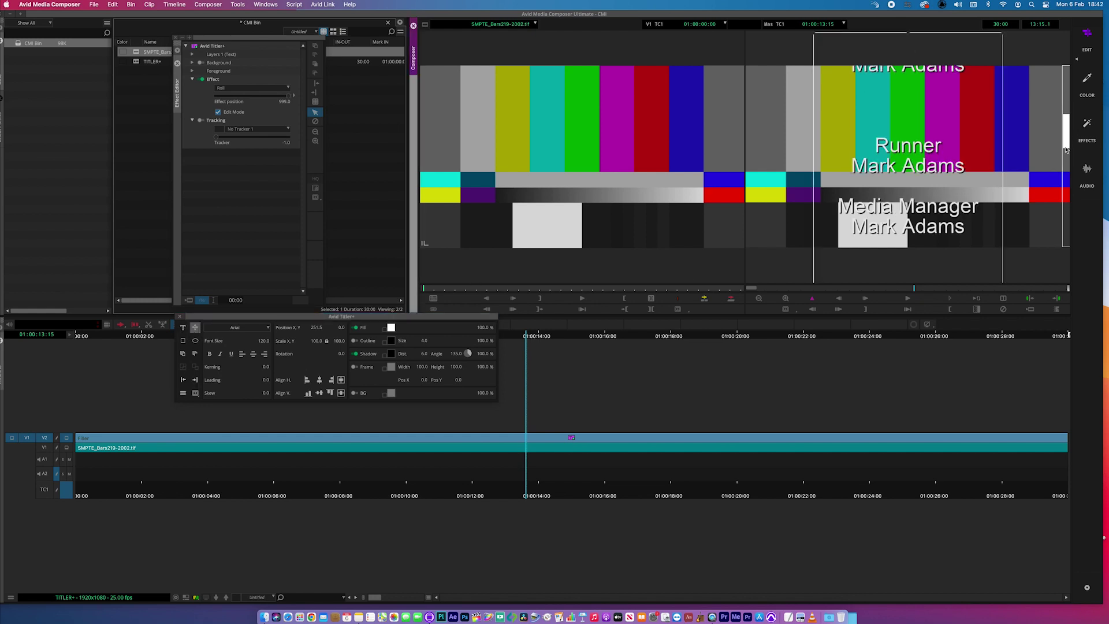
mouse_move(1066, 149)
mouse_down()
mouse_move(1067, 174)
mouse_move(1066, 145)
mouse_up()
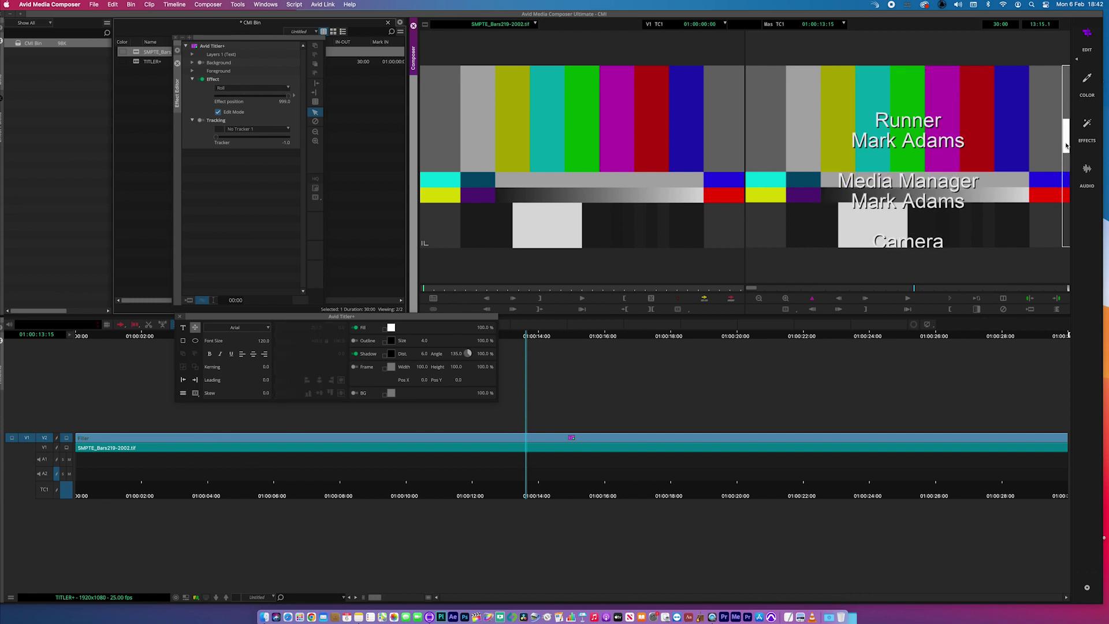